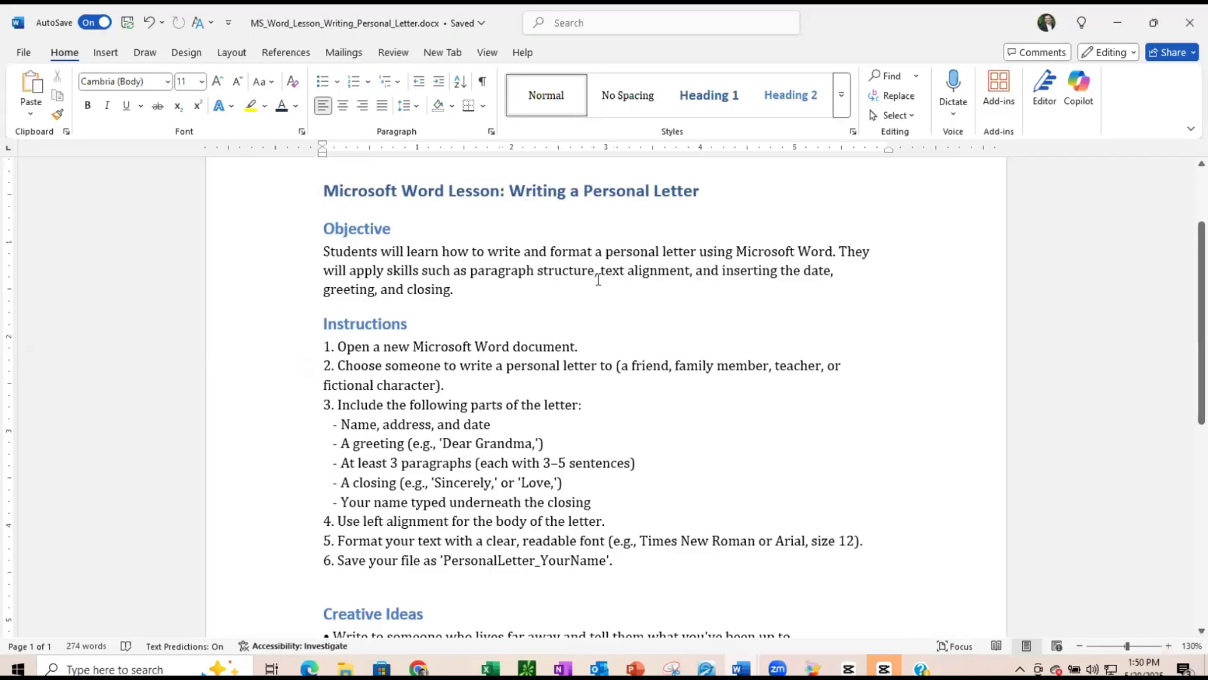
- Read through the lesson's objective, instructions, creative ideas, grading checklist and optional creative challenge
scroll(605, 291, down, 3)
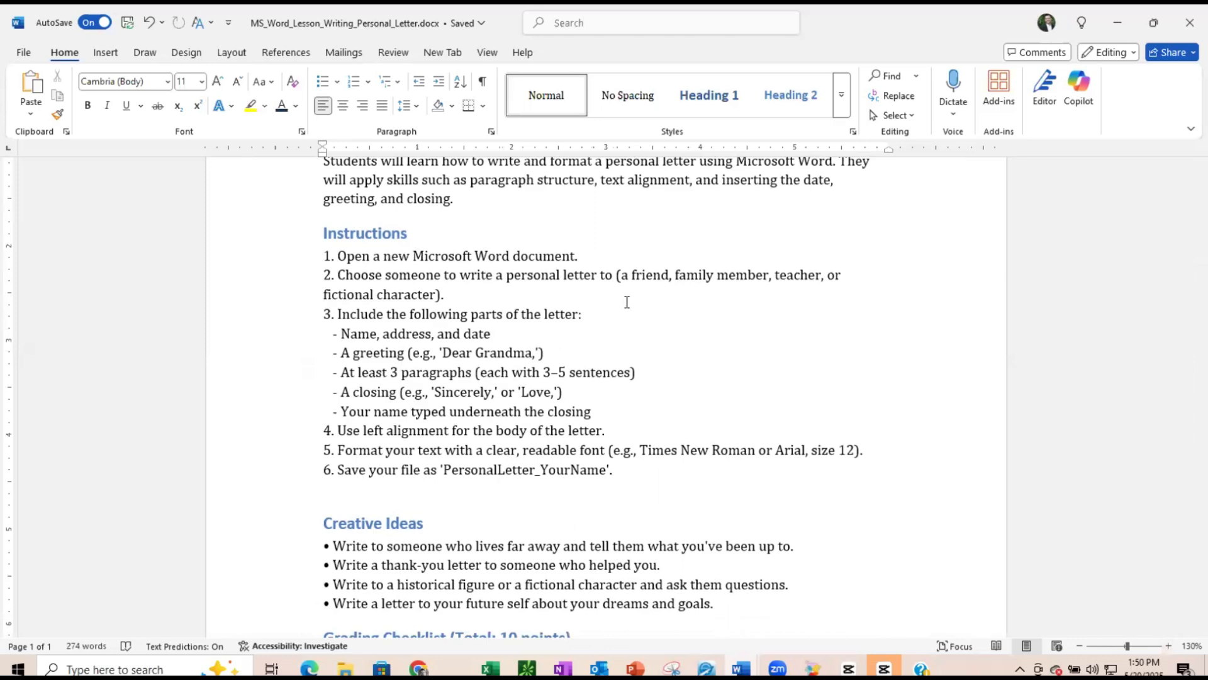
click(1169, 646)
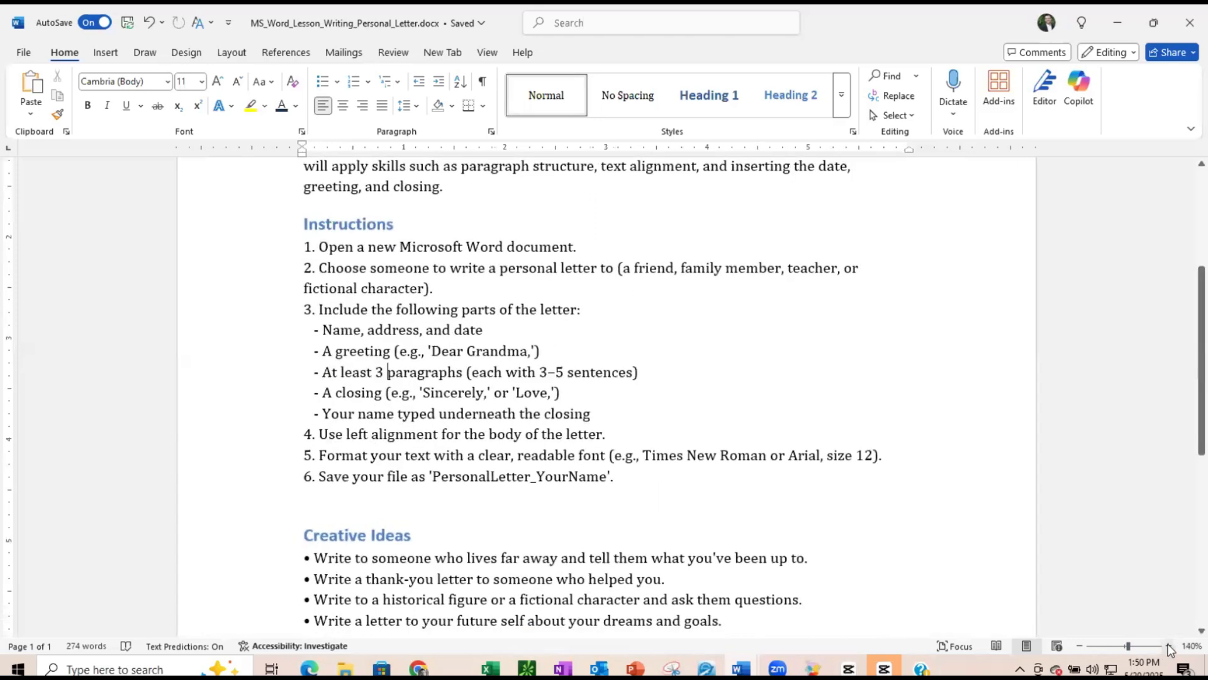
click(1169, 646)
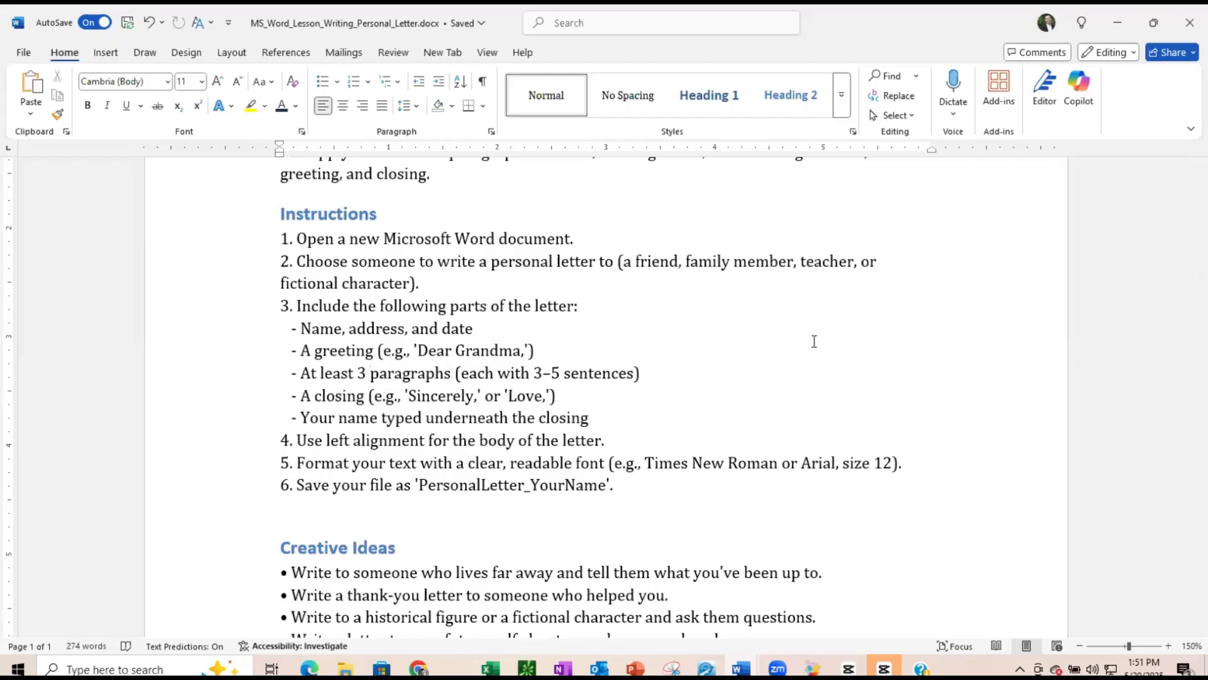
scroll(812, 341, down, 1)
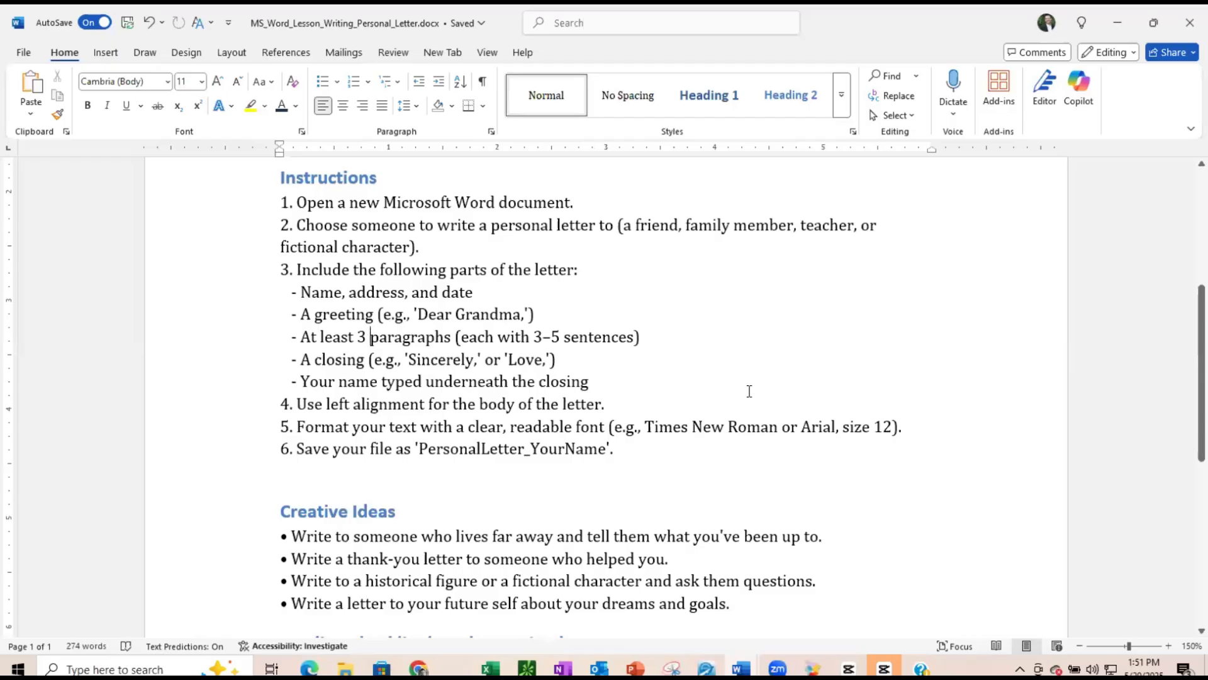
scroll(749, 390, down, 2)
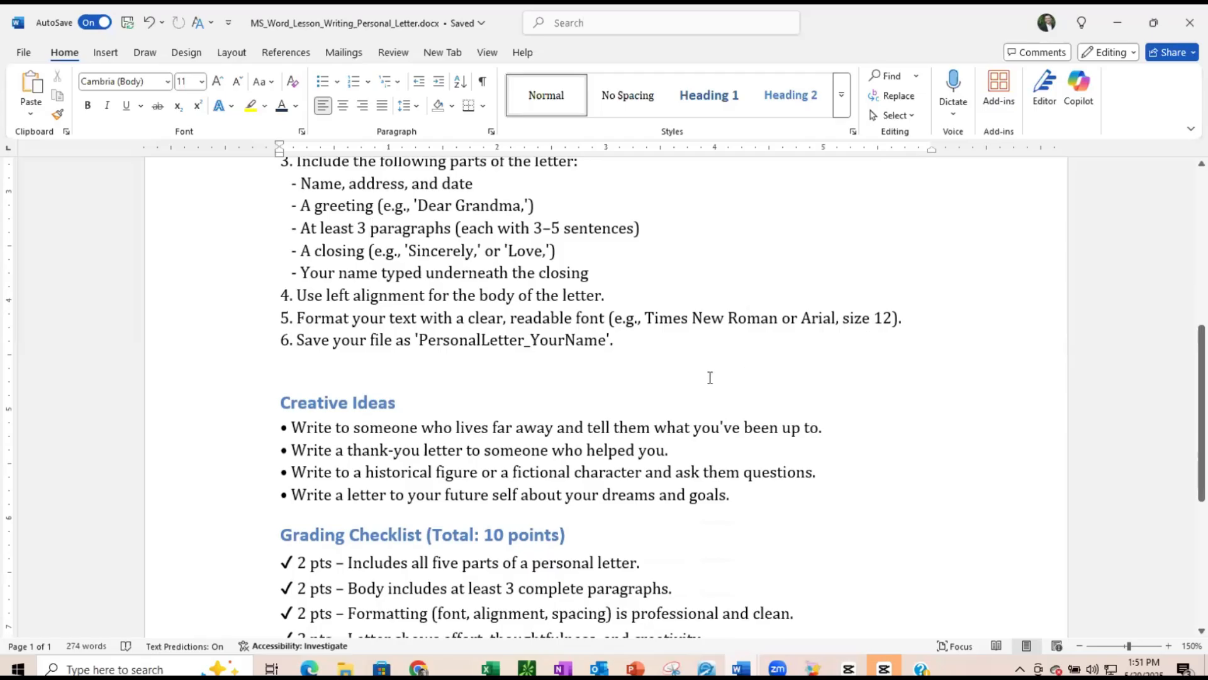
scroll(614, 351, down, 3)
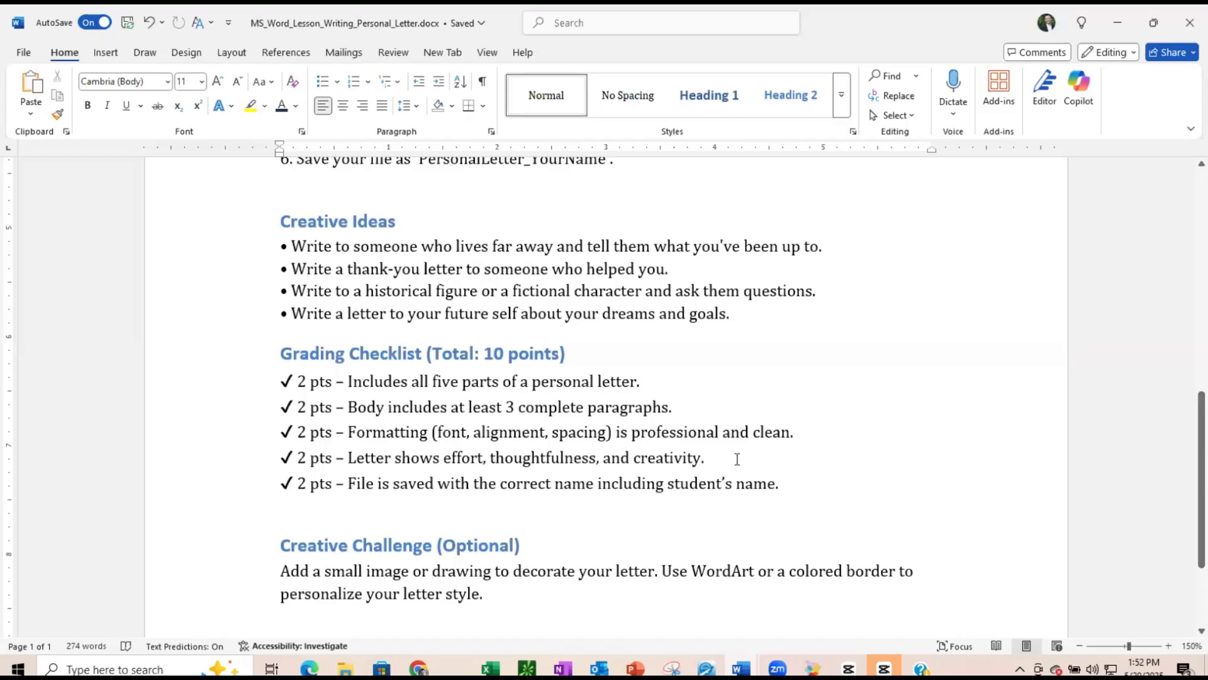
scroll(733, 456, down, 3)
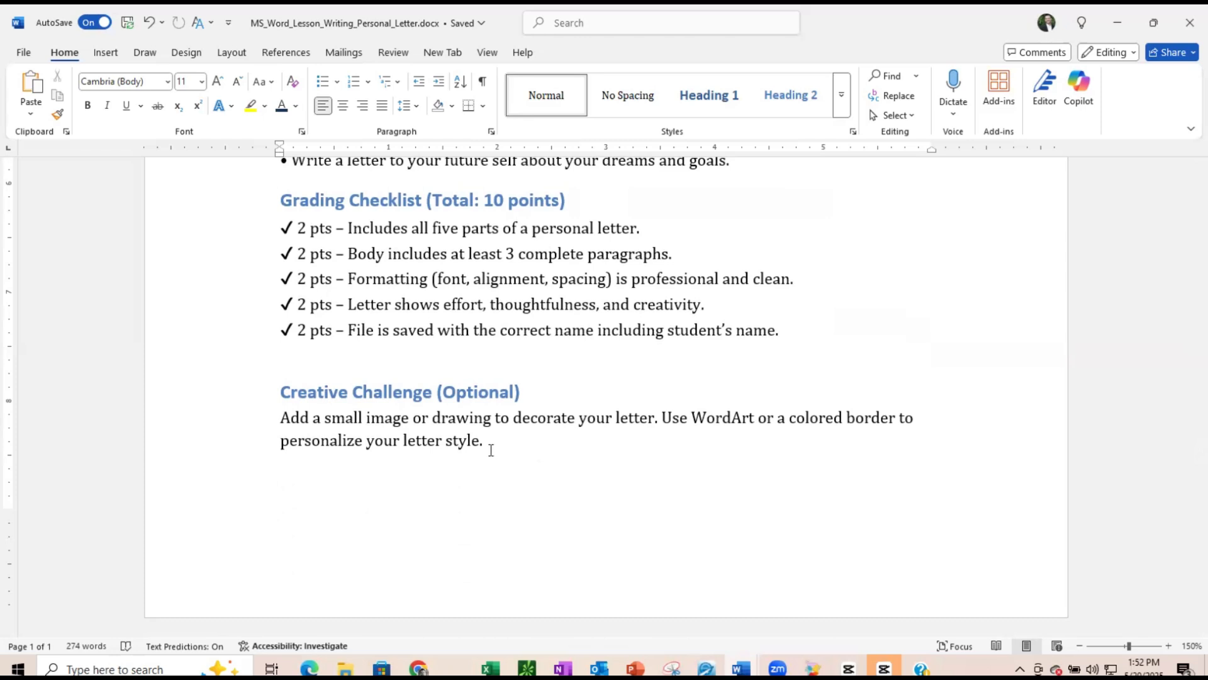
- Switch from the lesson document to the personal letter template document and maximize its window
click(1118, 29)
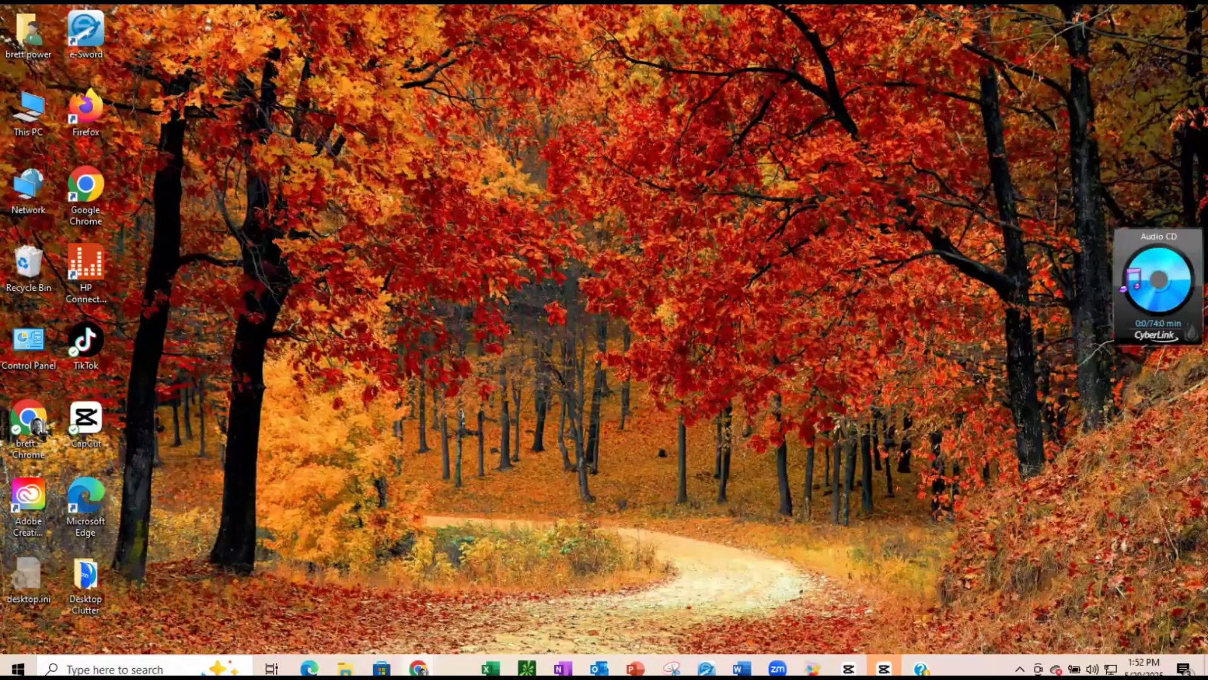
mouse_move(742, 668)
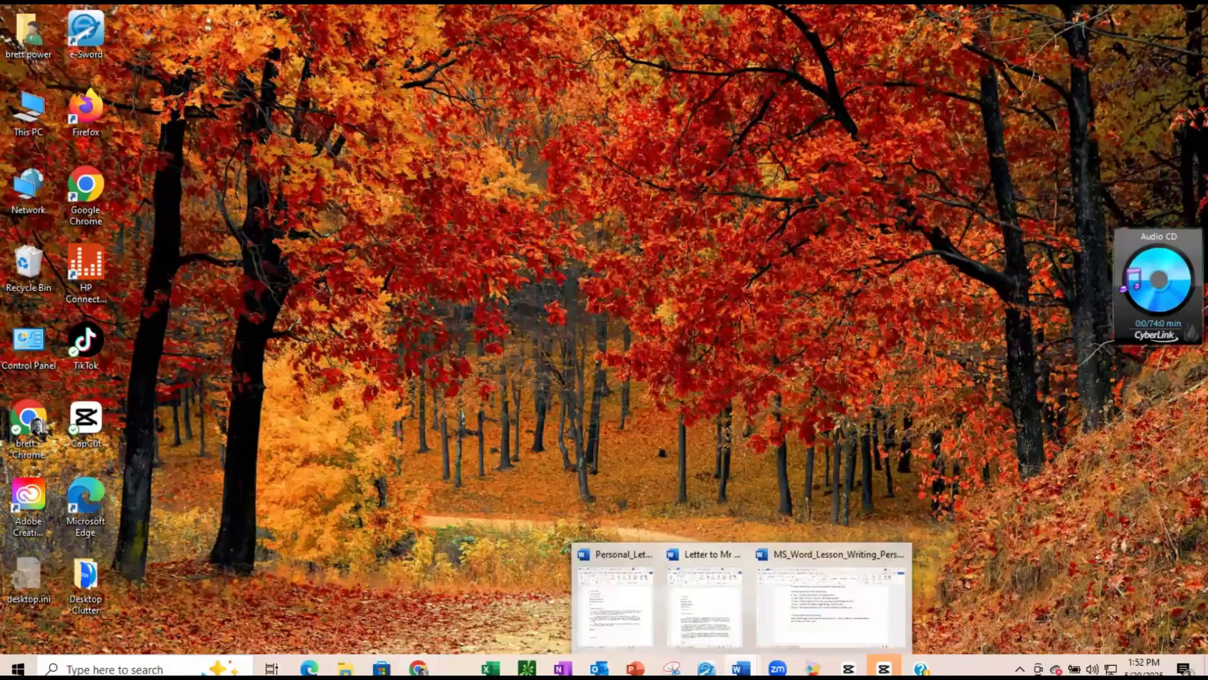
click(790, 615)
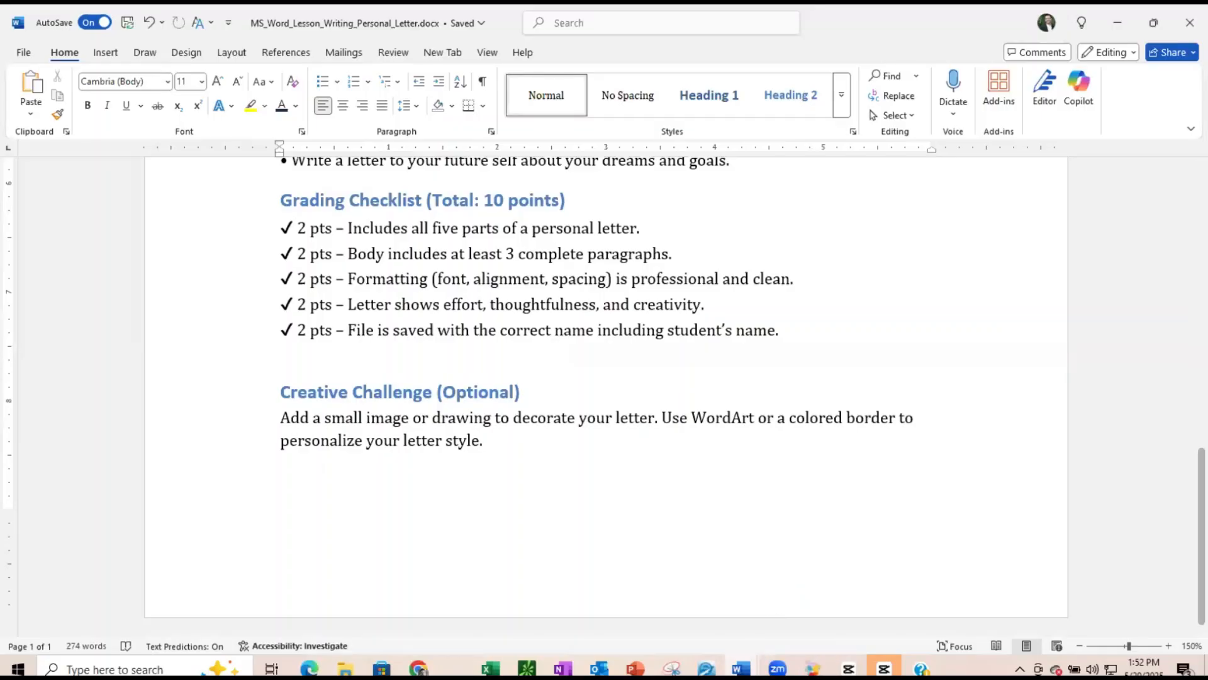
mouse_move(769, 658)
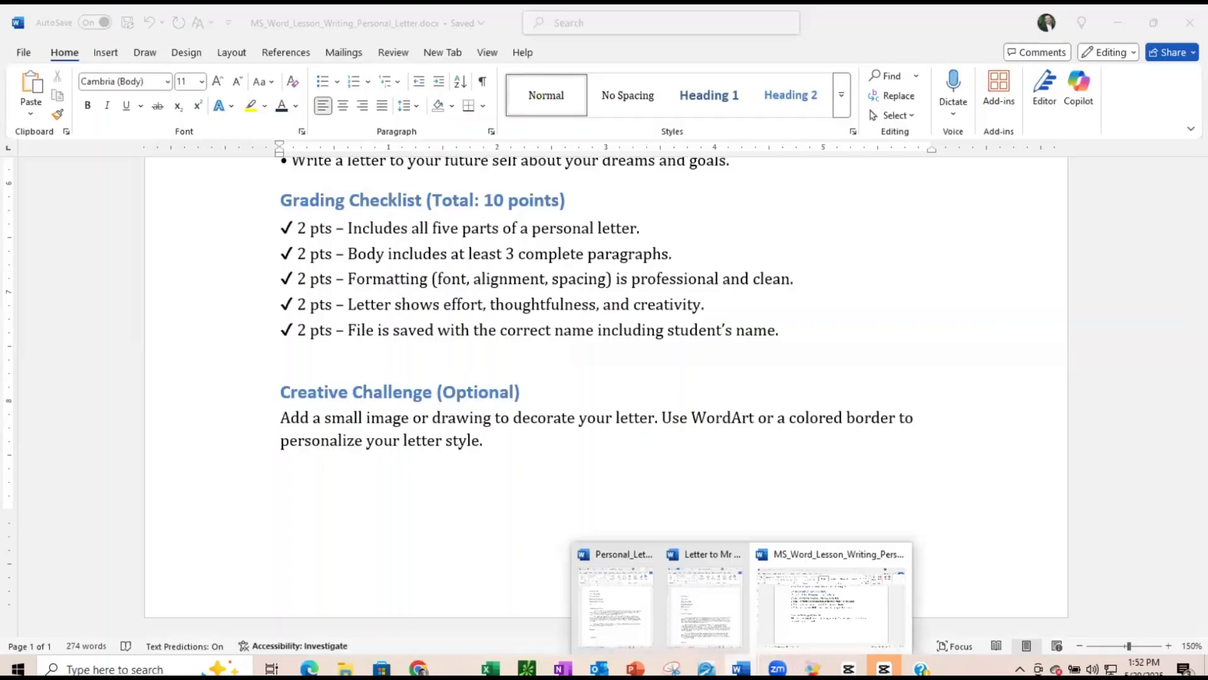
click(633, 619)
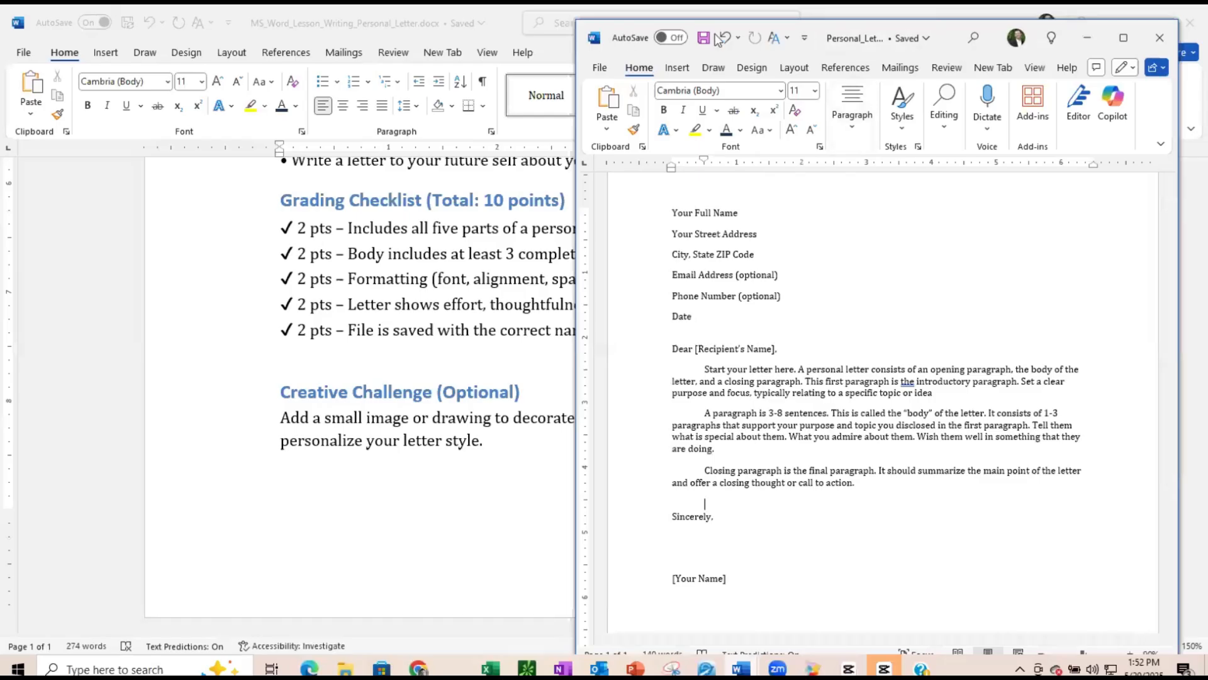
double_click(1143, 10)
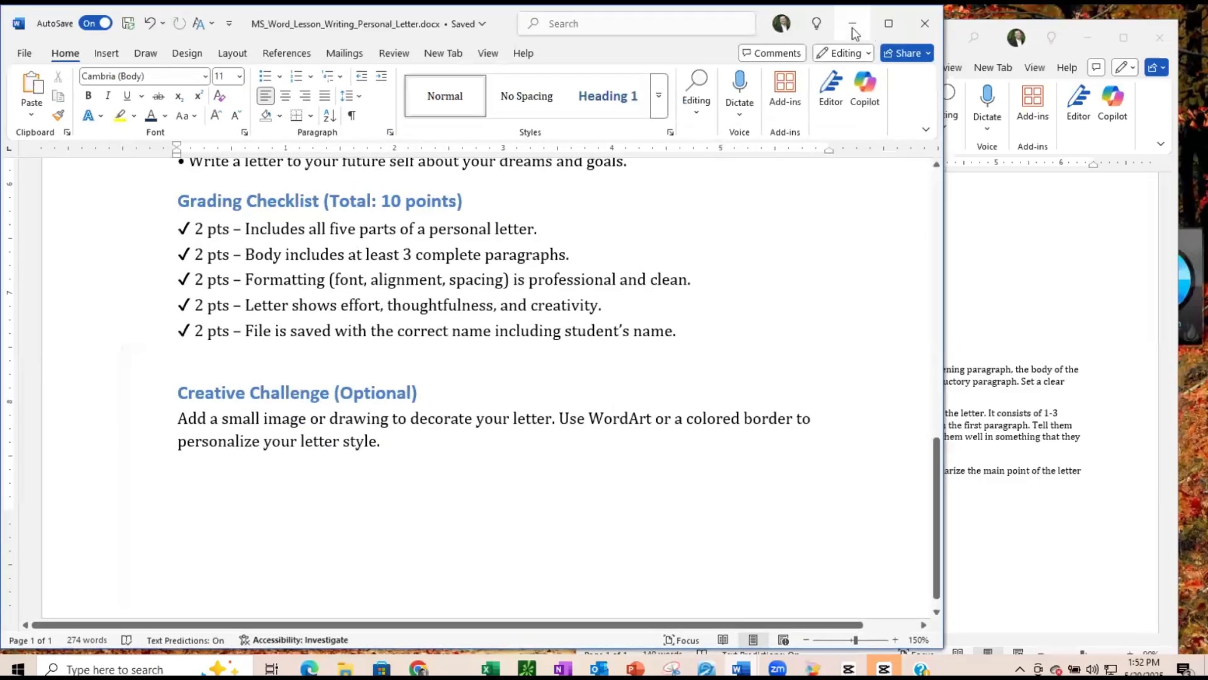
click(852, 25)
click(1122, 39)
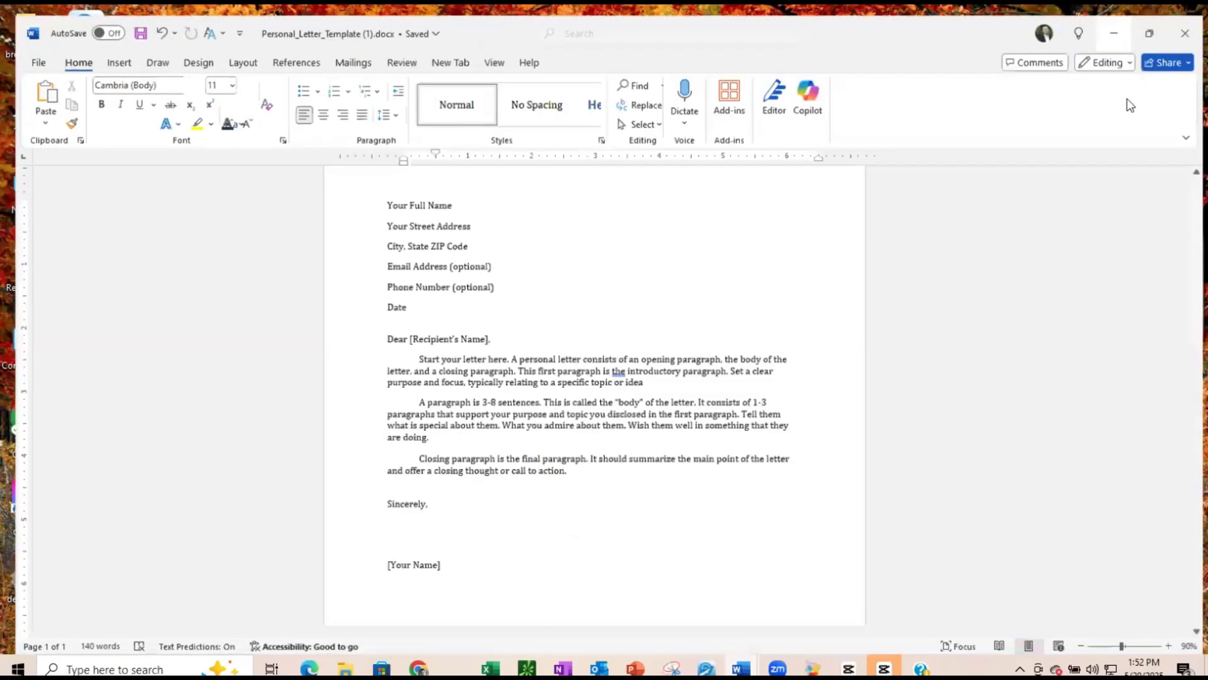
- Replace the 'Your Full Name' placeholder at the top of the letter with the writer's full name
click(1172, 645)
click(1172, 645)
click(1173, 645)
click(1172, 645)
scroll(831, 540, up, 3)
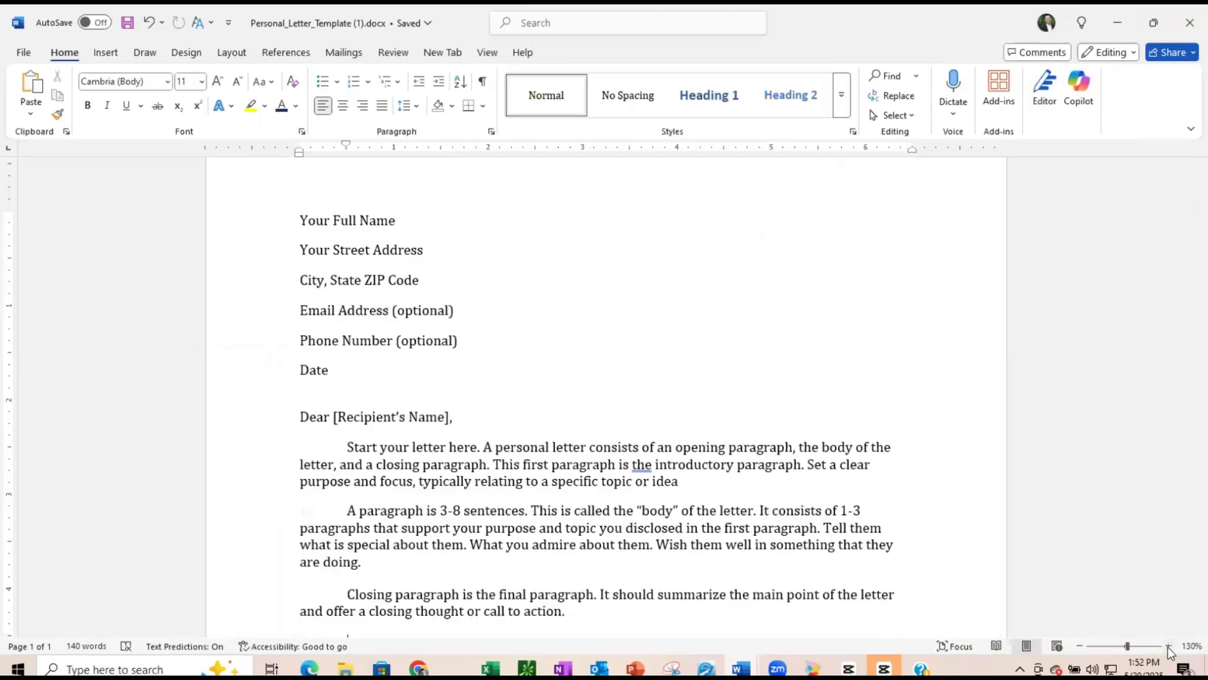
click(1170, 644)
scroll(899, 540, up, 1)
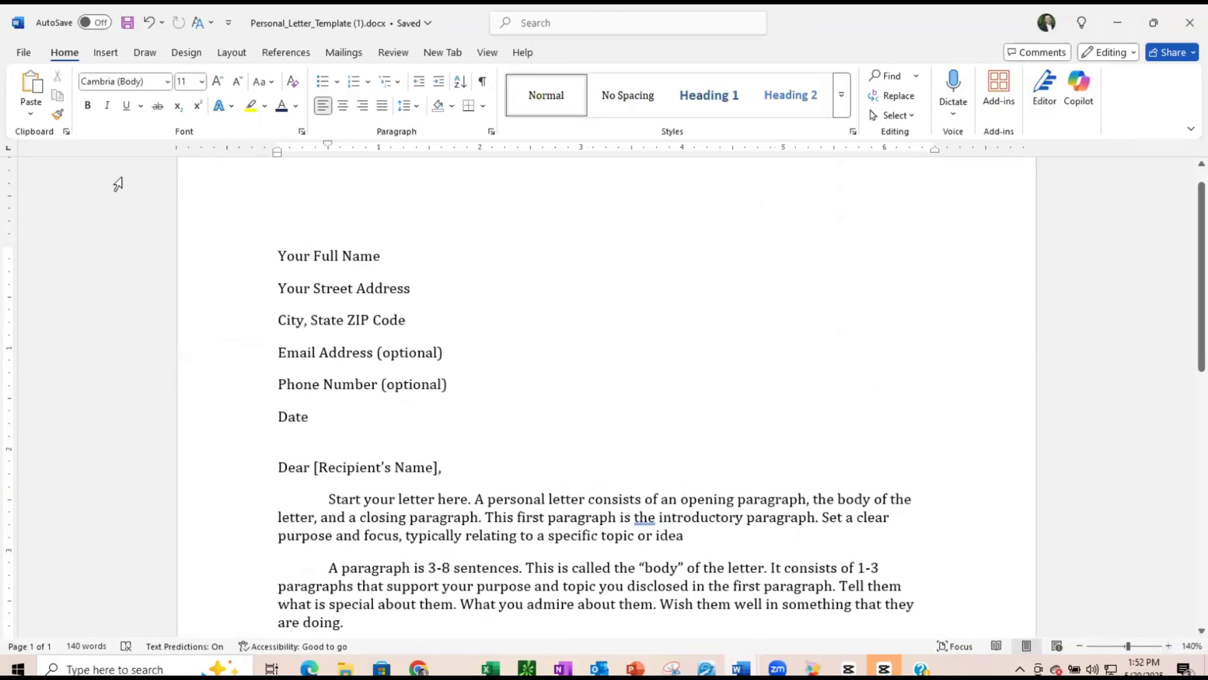
click(22, 53)
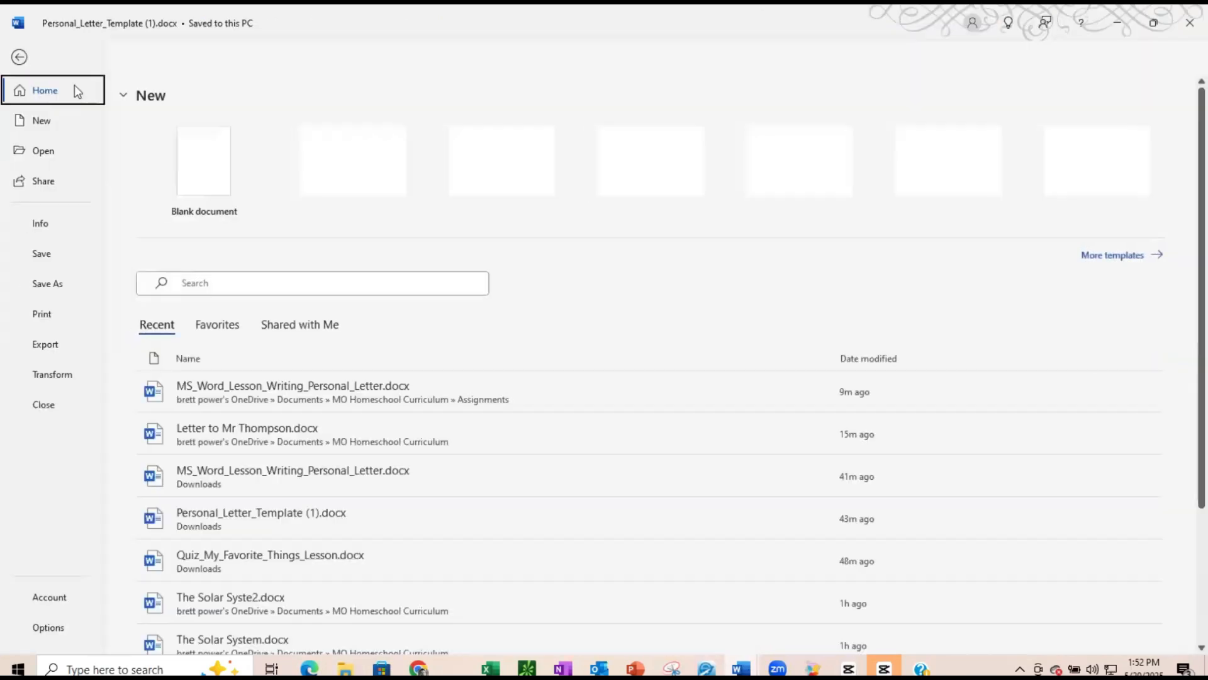
click(18, 57)
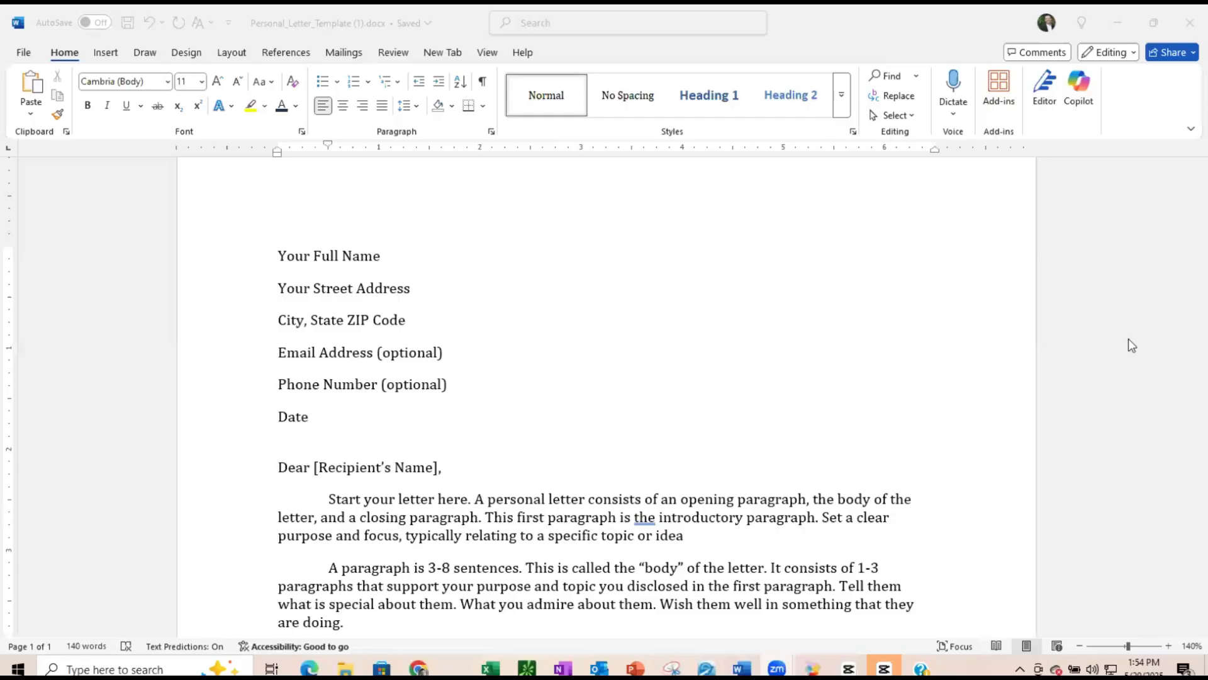
click(282, 260)
drag(280, 257, 370, 255)
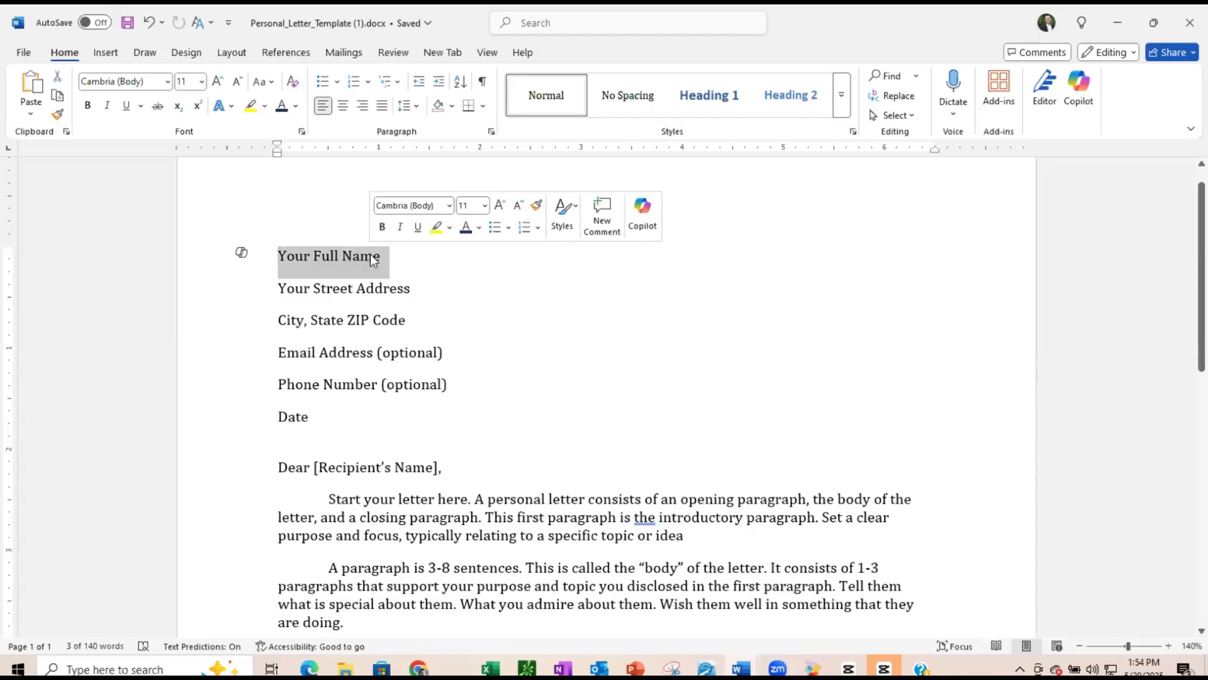
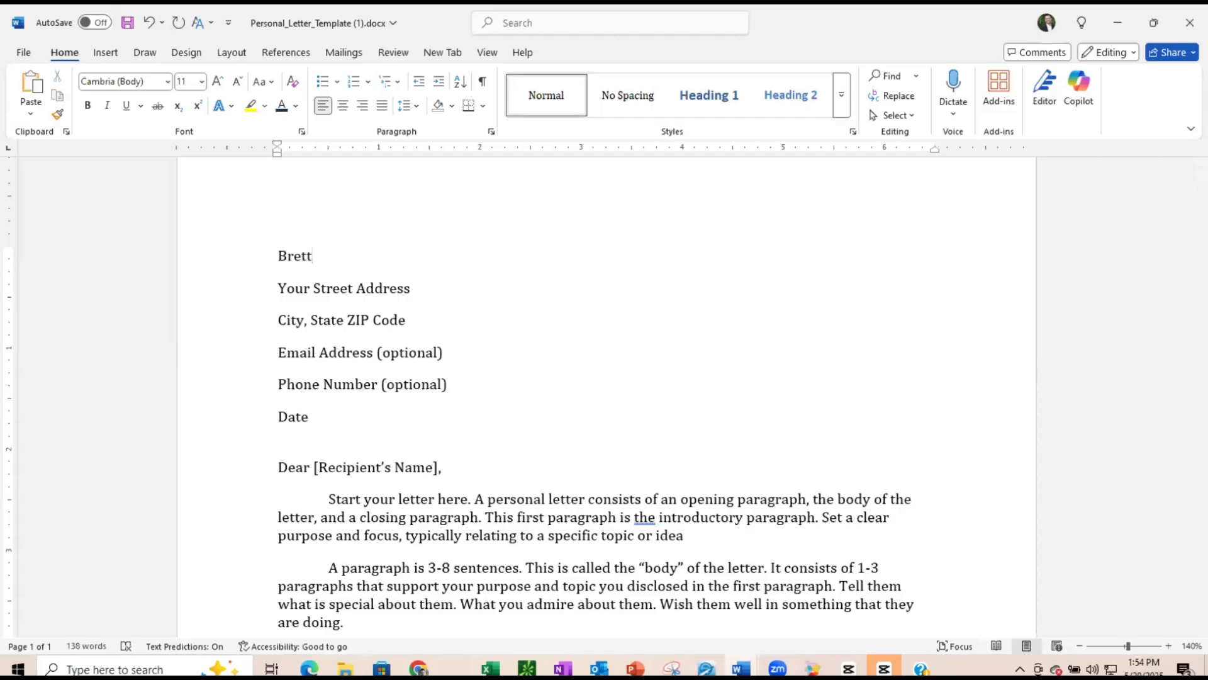
- Replace the 'Your Street Address' placeholder with the writer's street address
drag(279, 287, 403, 294)
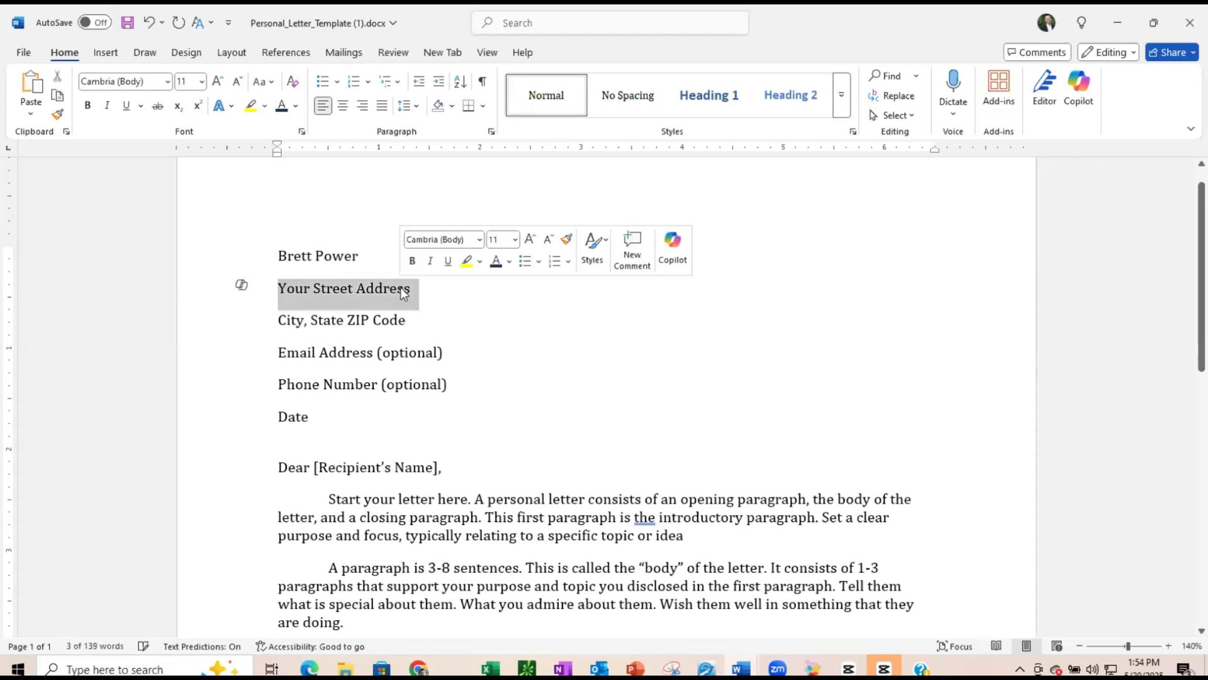
text(1234)
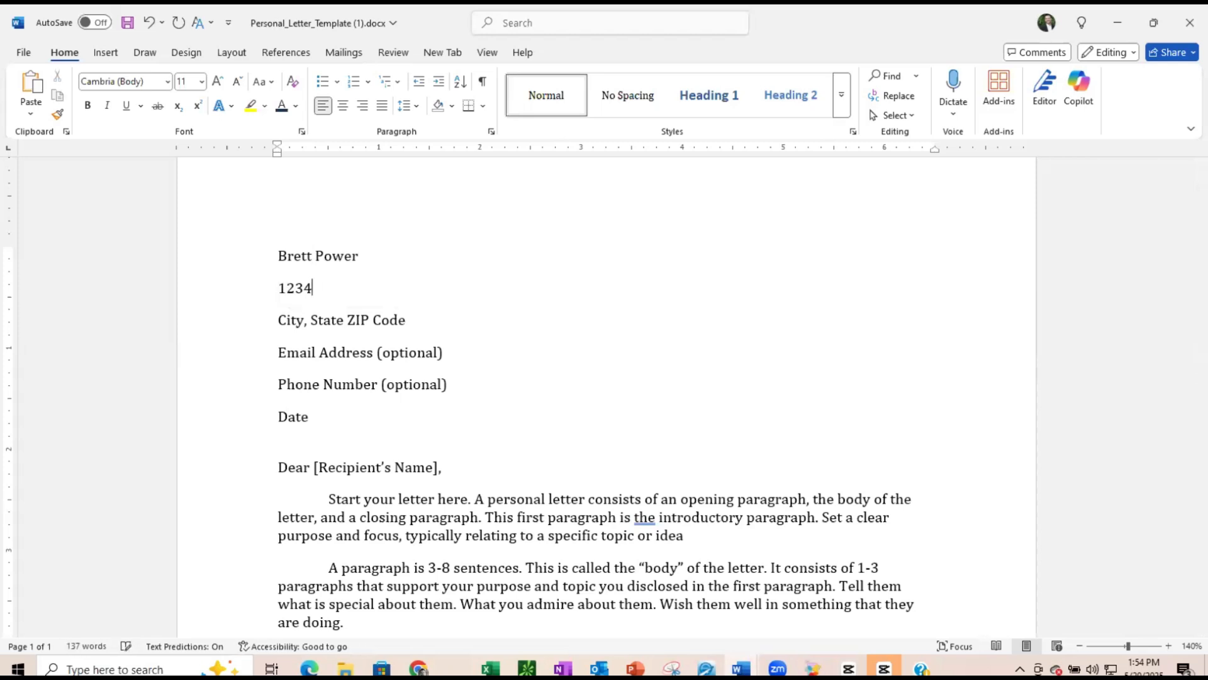
text( Main St)
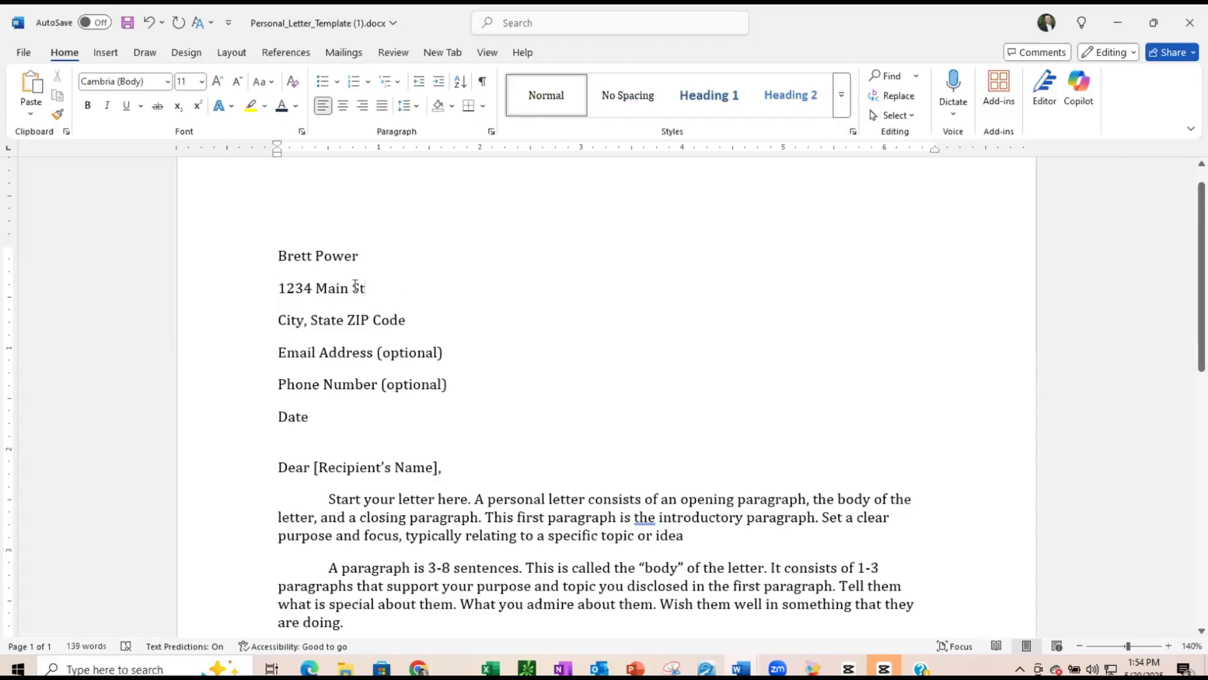
- Replace the city, state and ZIP code placeholders with the writer's city, state abbreviation and ZIP code
double_click(292, 320)
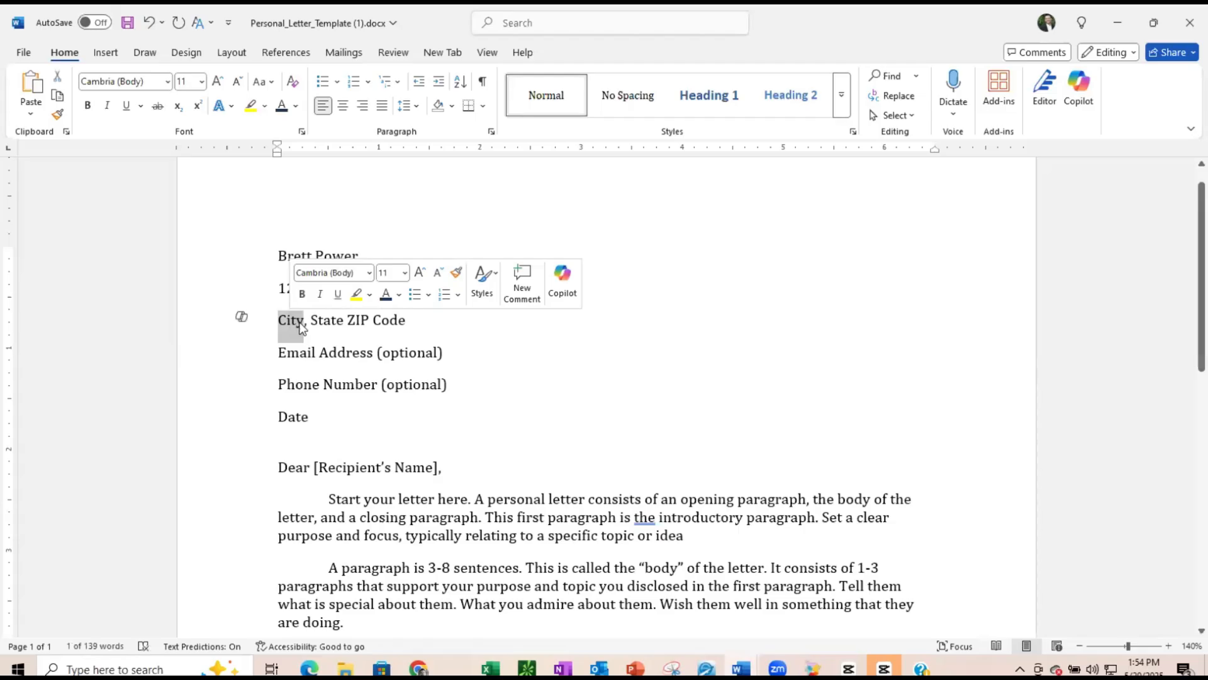
text(Tinytown)
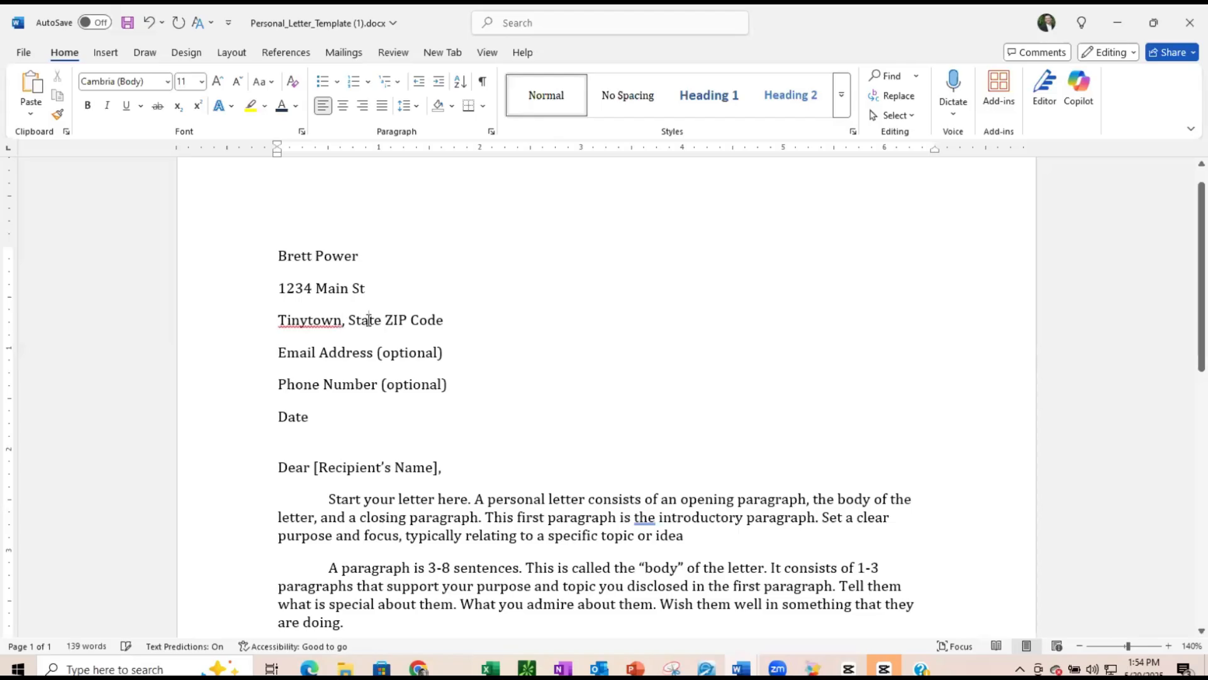
double_click(367, 320)
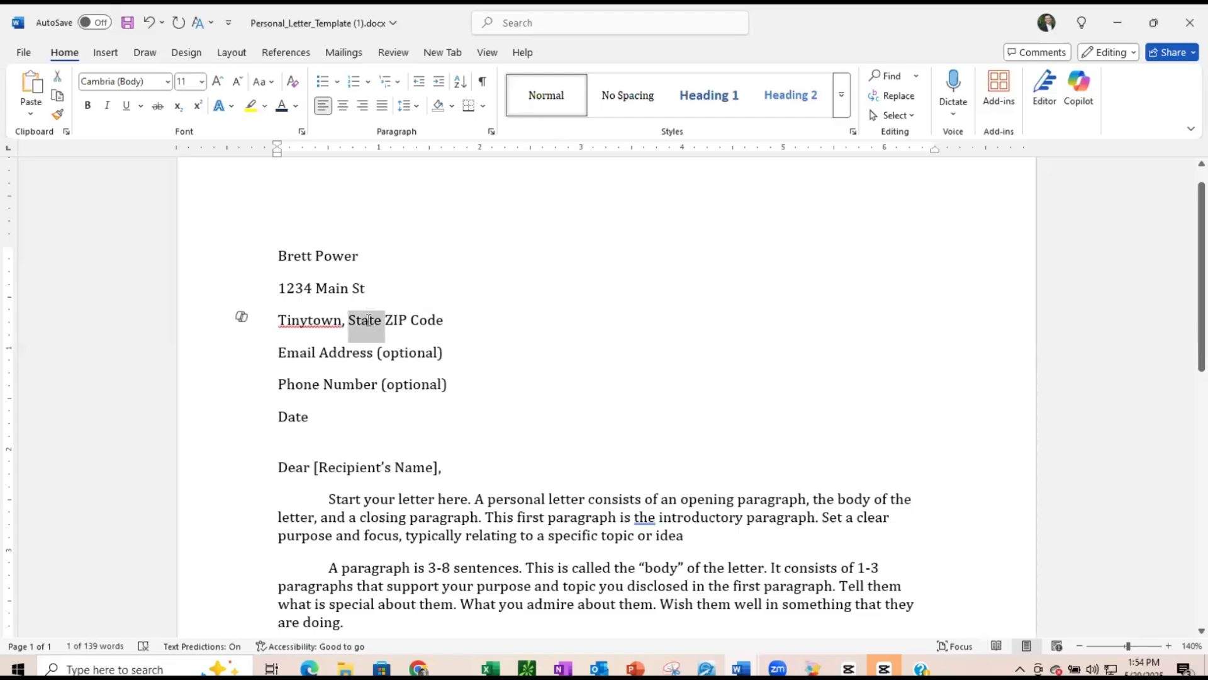
text(KS)
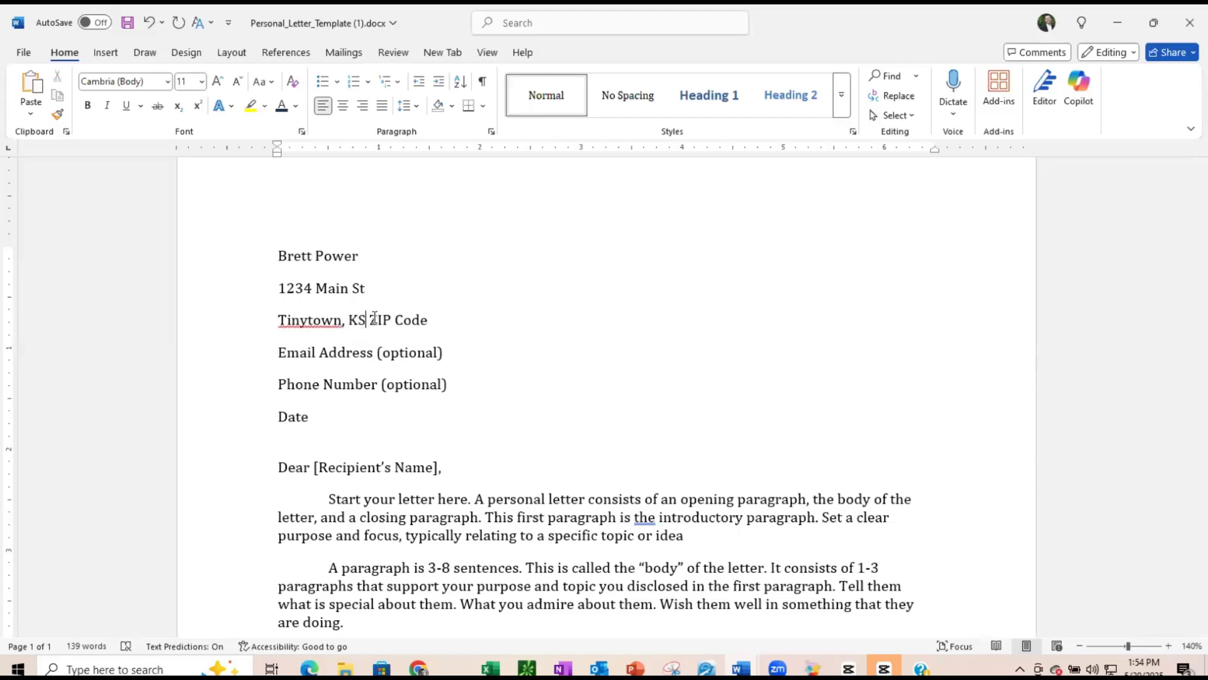
drag(382, 322, 423, 325)
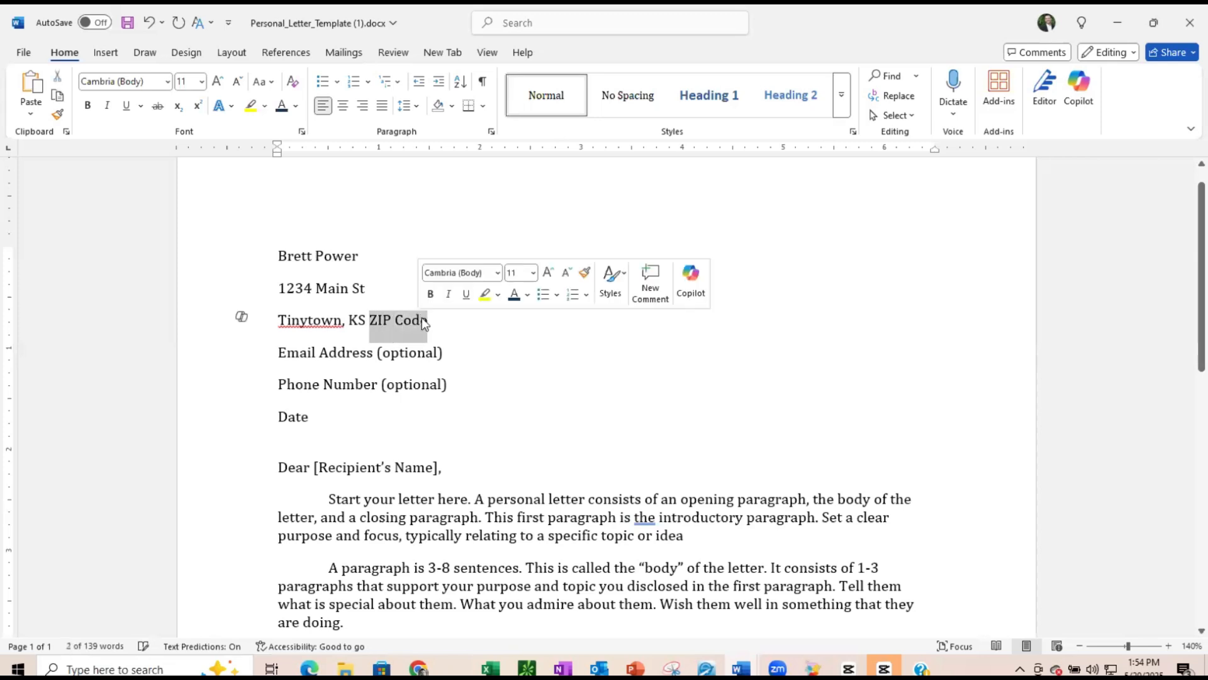
text(66123)
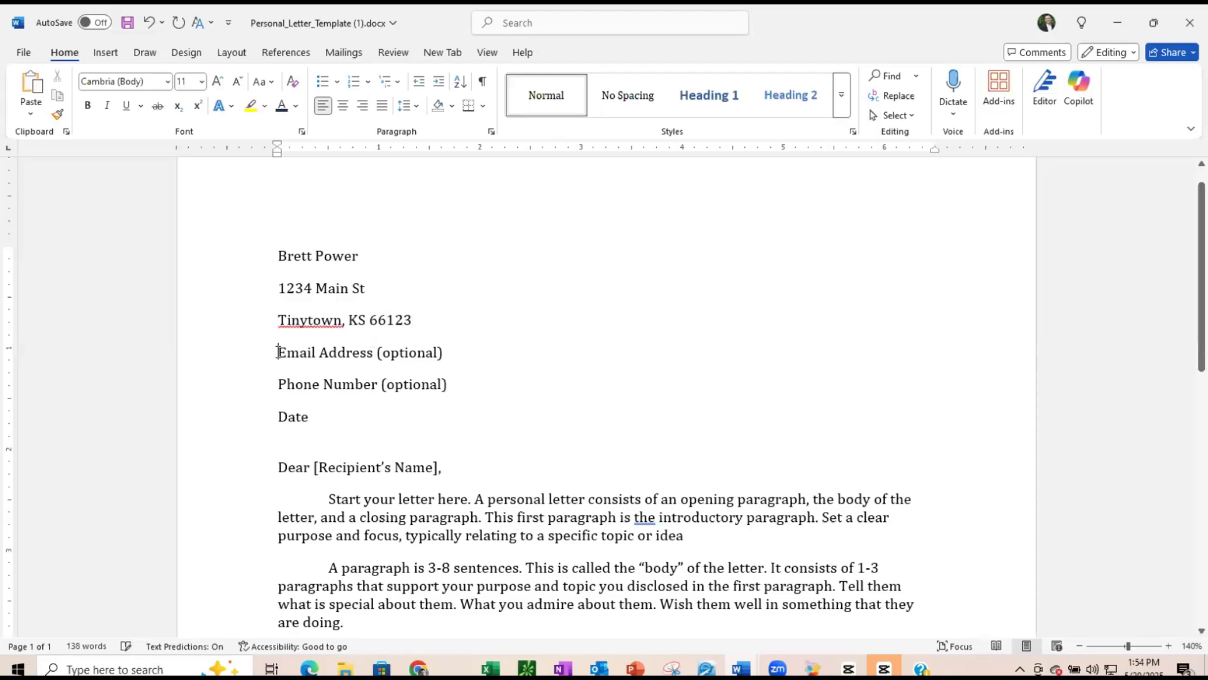
- Replace the 'Email Address (optional)' placeholder with the writer's e-mail address
drag(278, 352, 407, 350)
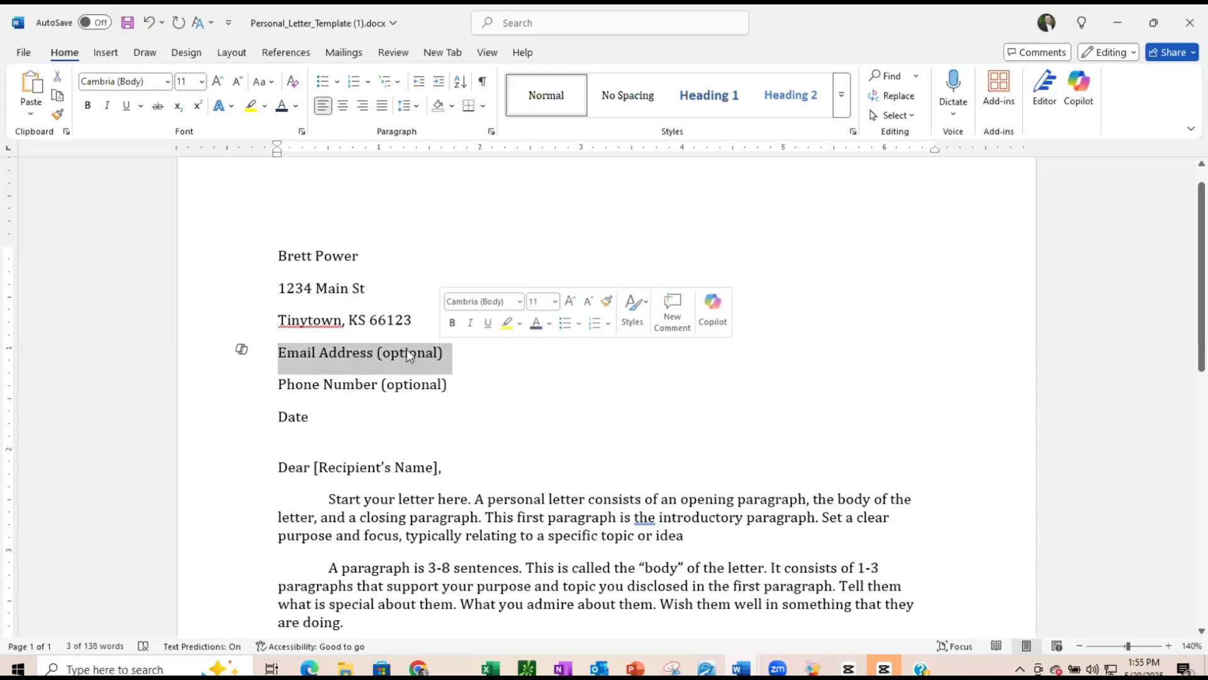
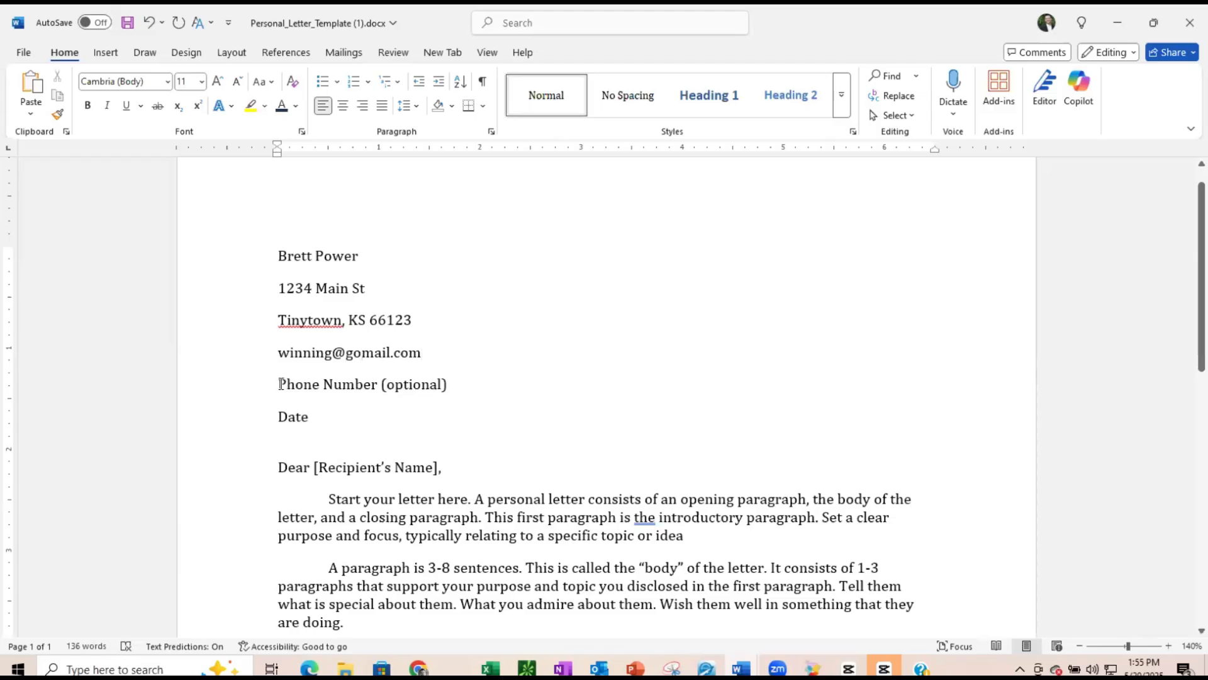
- Replace the 'Phone Number (optional)' placeholder with the writer's phone number
drag(282, 384, 447, 386)
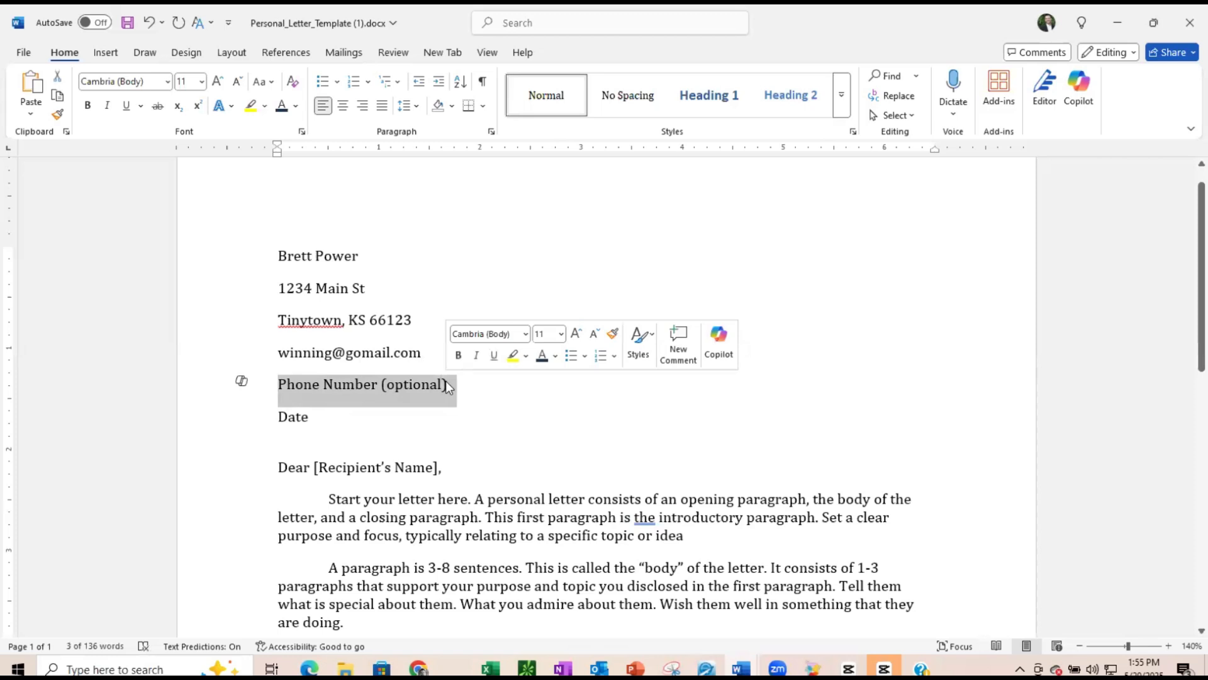
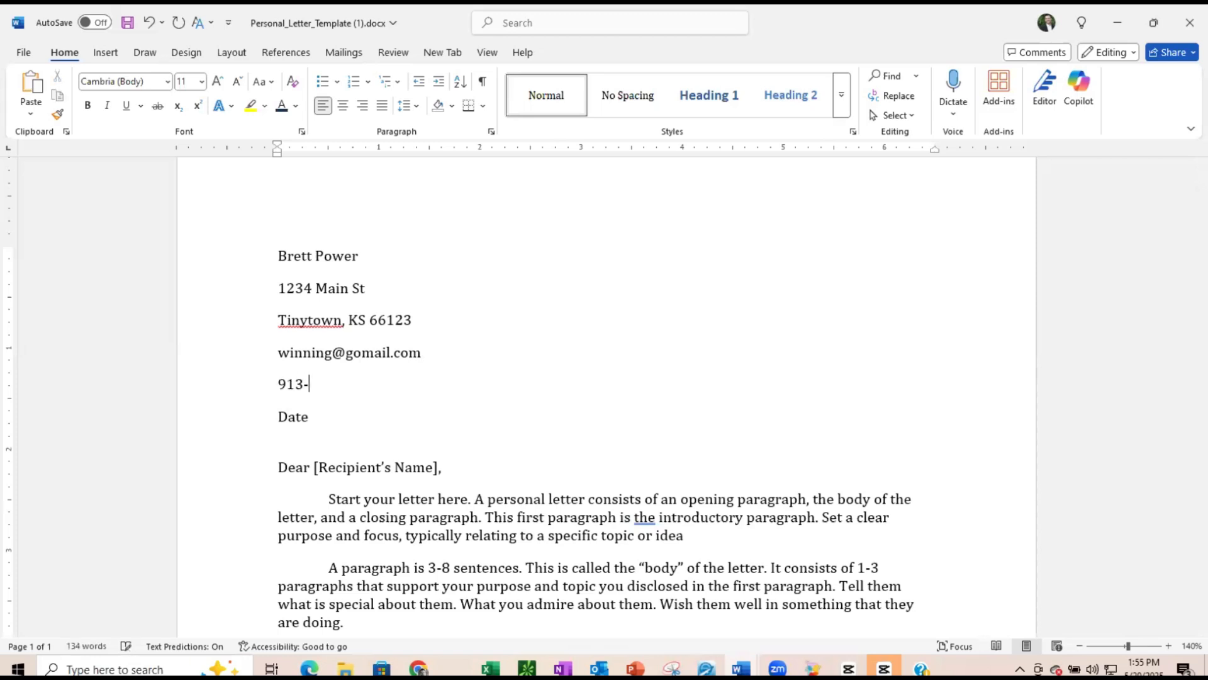
- Replace the 'Date' placeholder with 05/24/2025
click(287, 420)
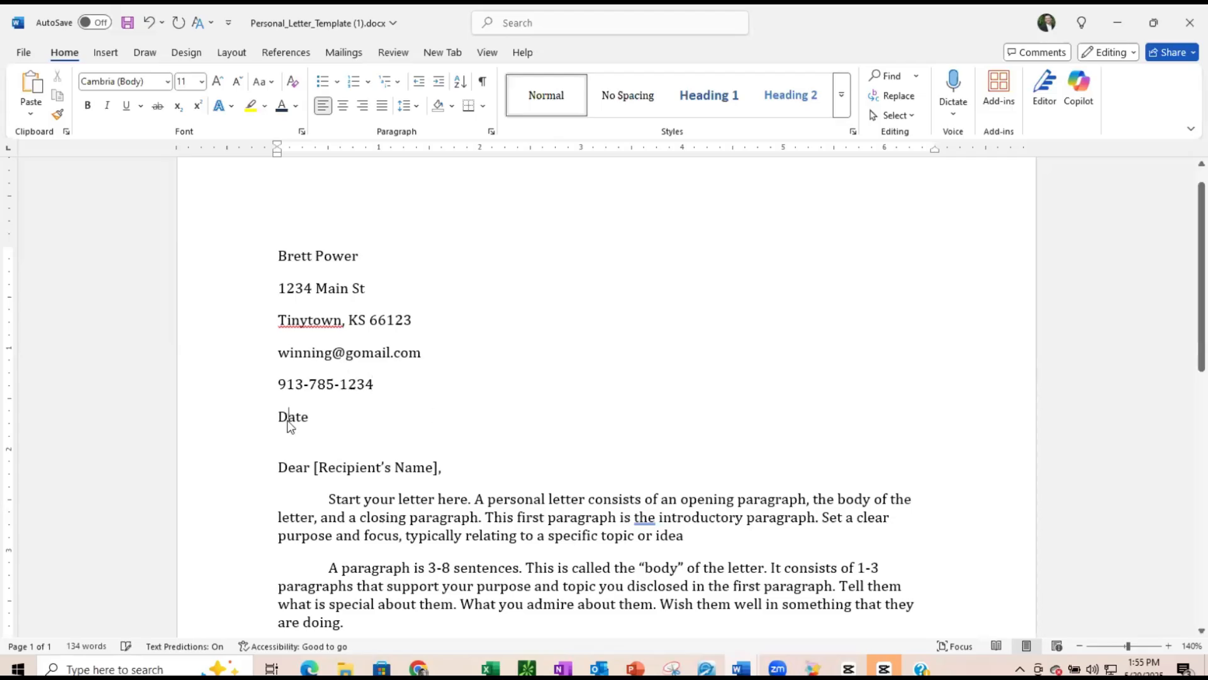
double_click(287, 420)
text(05)
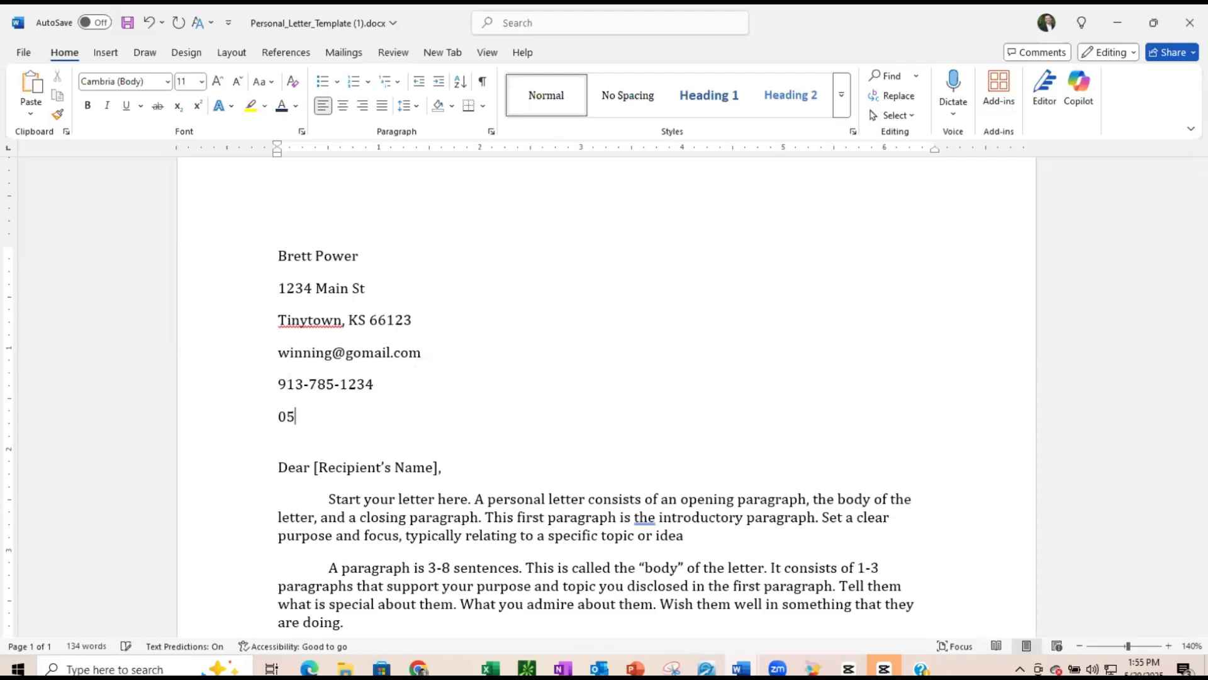
text(/24/2025)
- Replace the '[Recipient's Name]' placeholder in the greeting with the teacher's name
scroll(434, 421, down, 3)
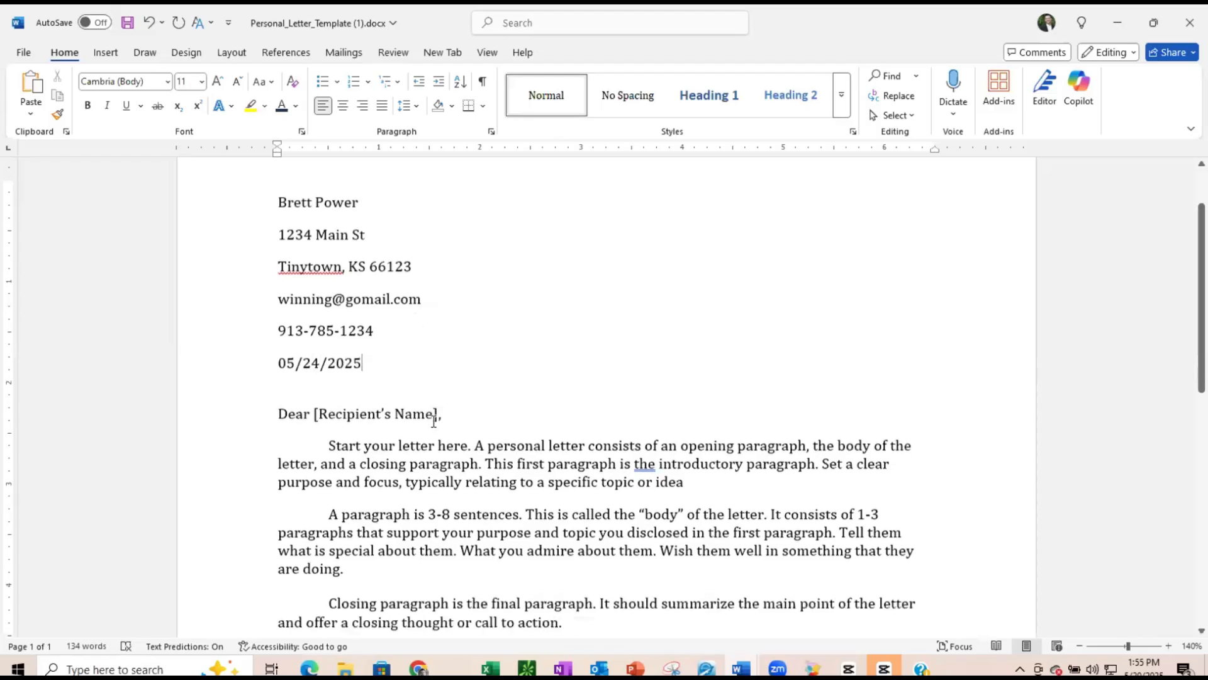
drag(315, 334, 440, 343)
text(Mr. Thom)
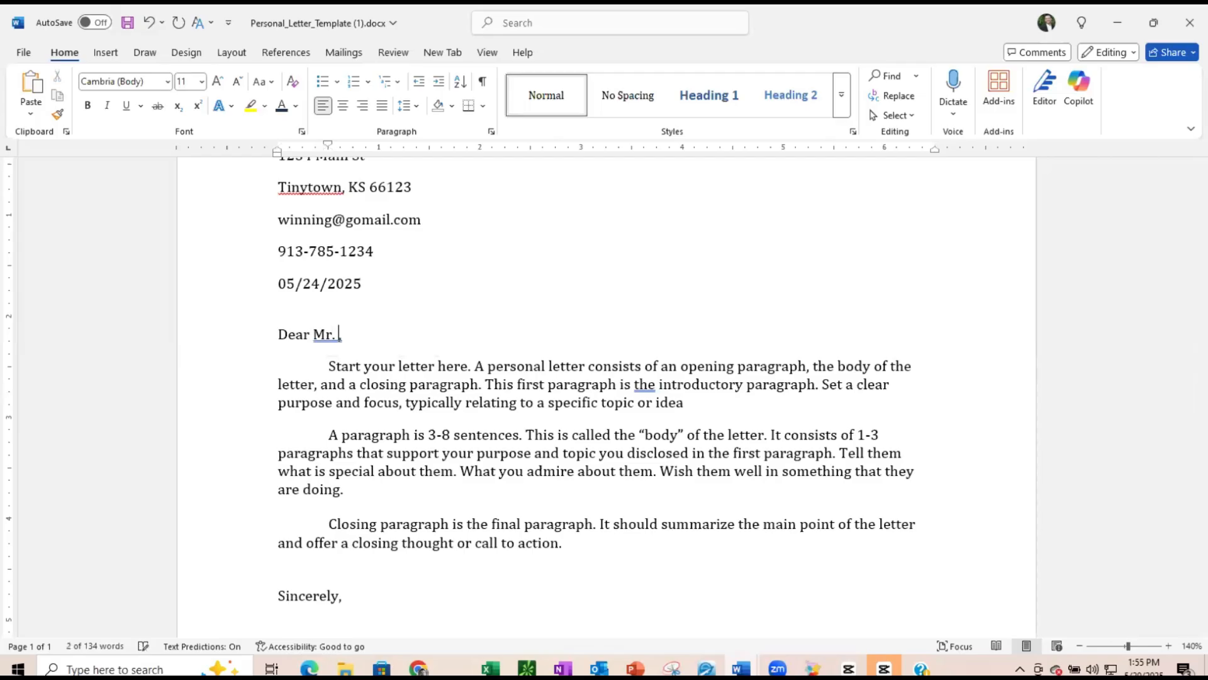
text(pson)
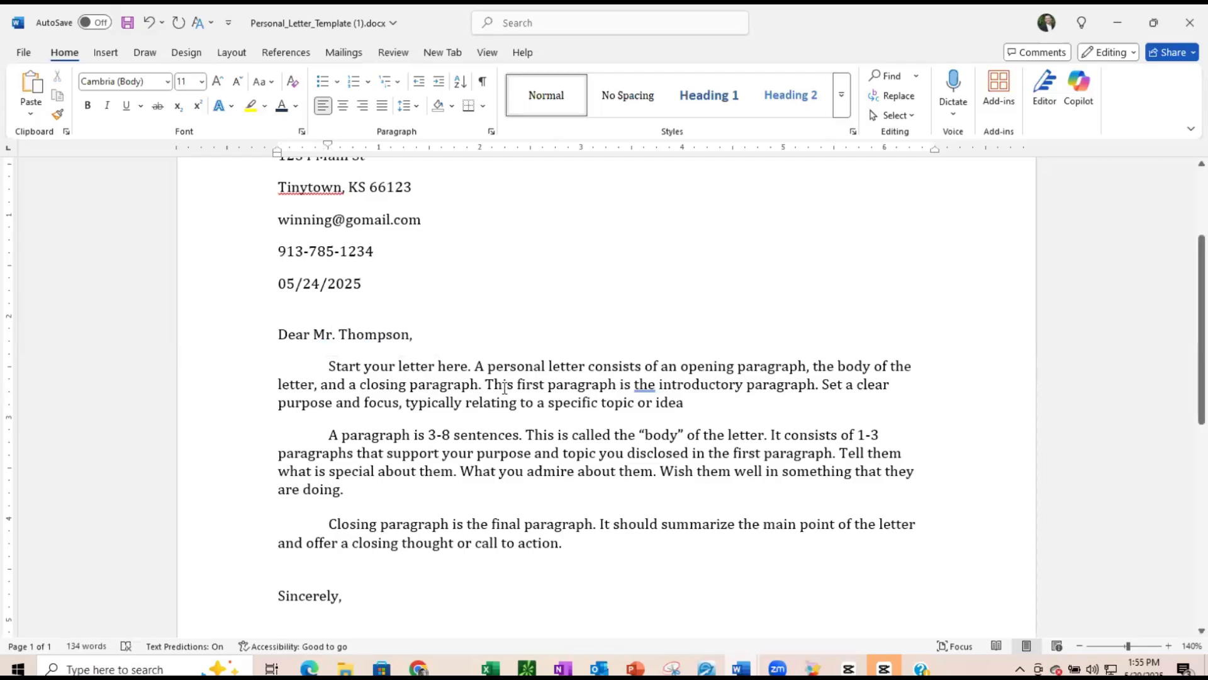
- Replace the template's opening paragraph with the pasted opening paragraph about looking forward to writing, keeping it as its own paragraph
scroll(503, 382, down, 1)
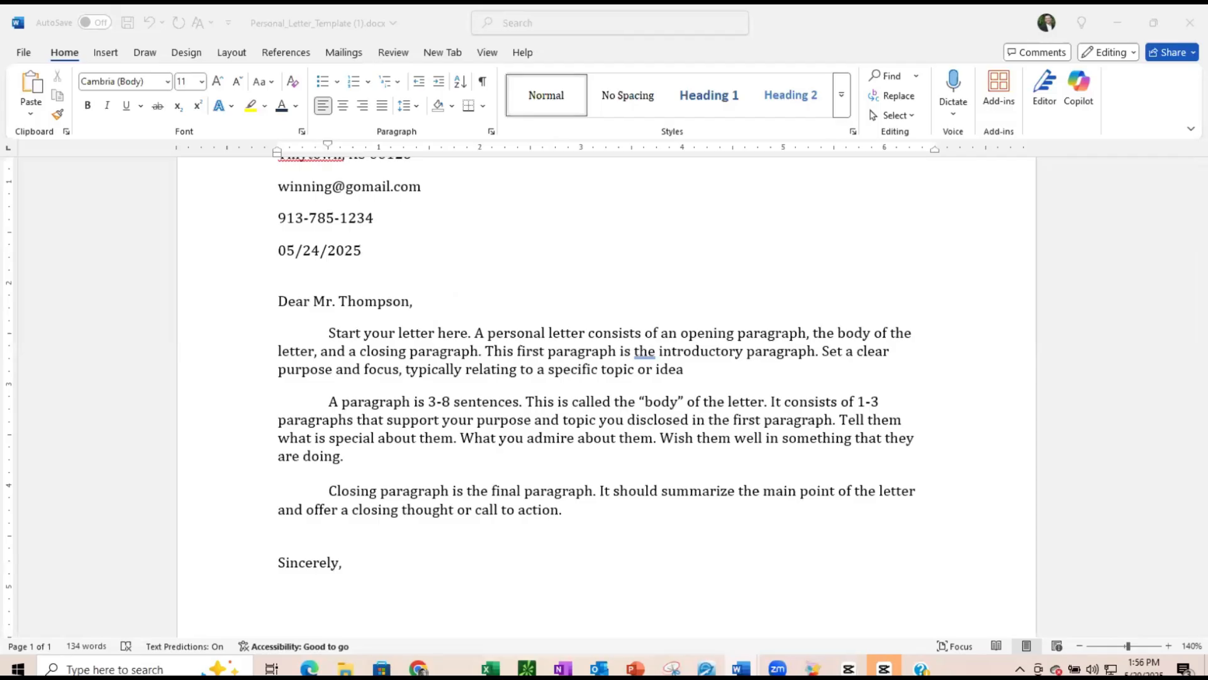
click(686, 370)
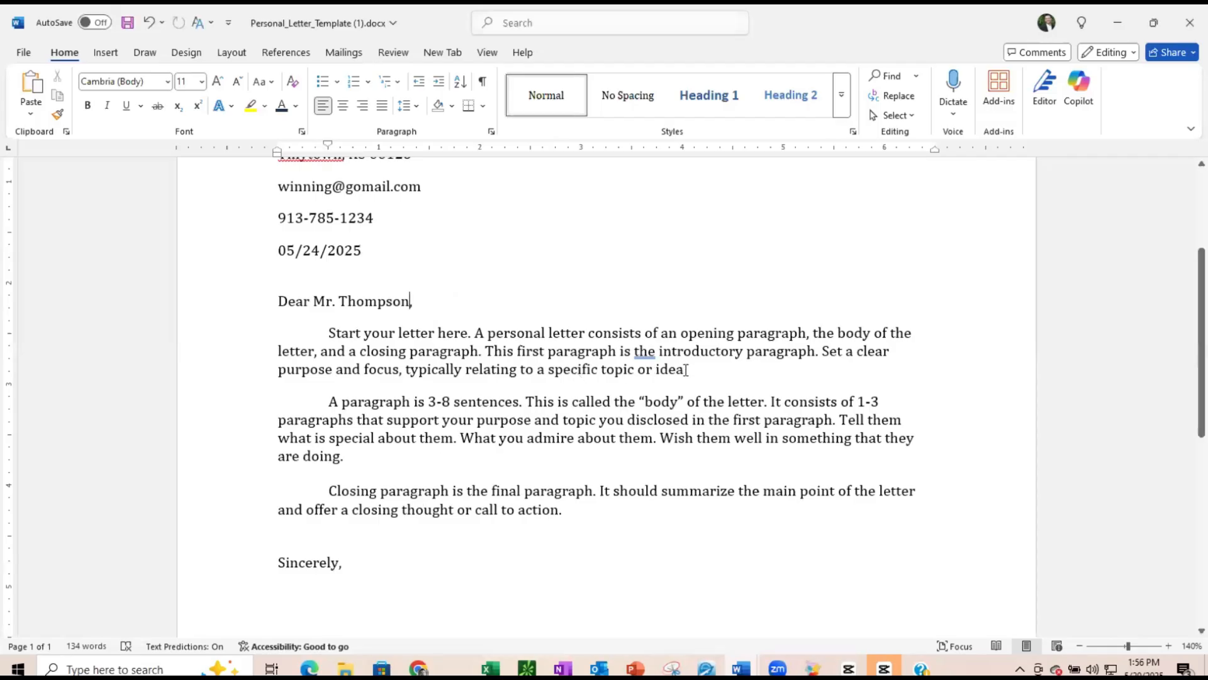
drag(686, 370, 341, 335)
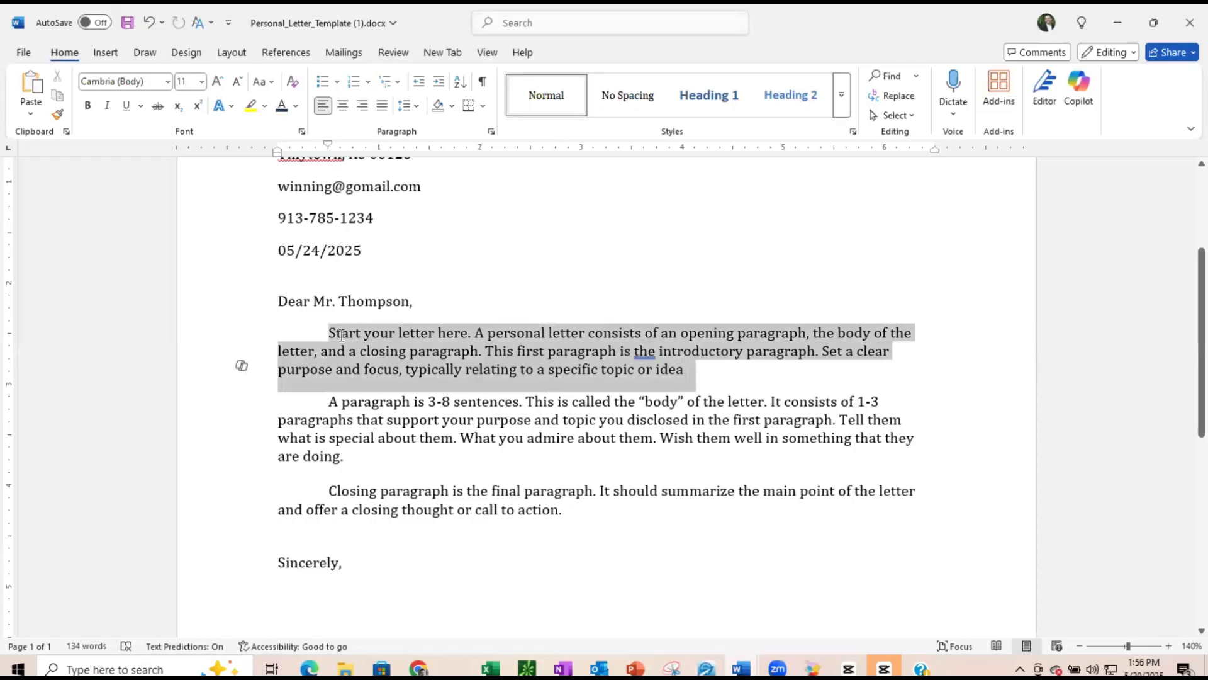
right_click(343, 336)
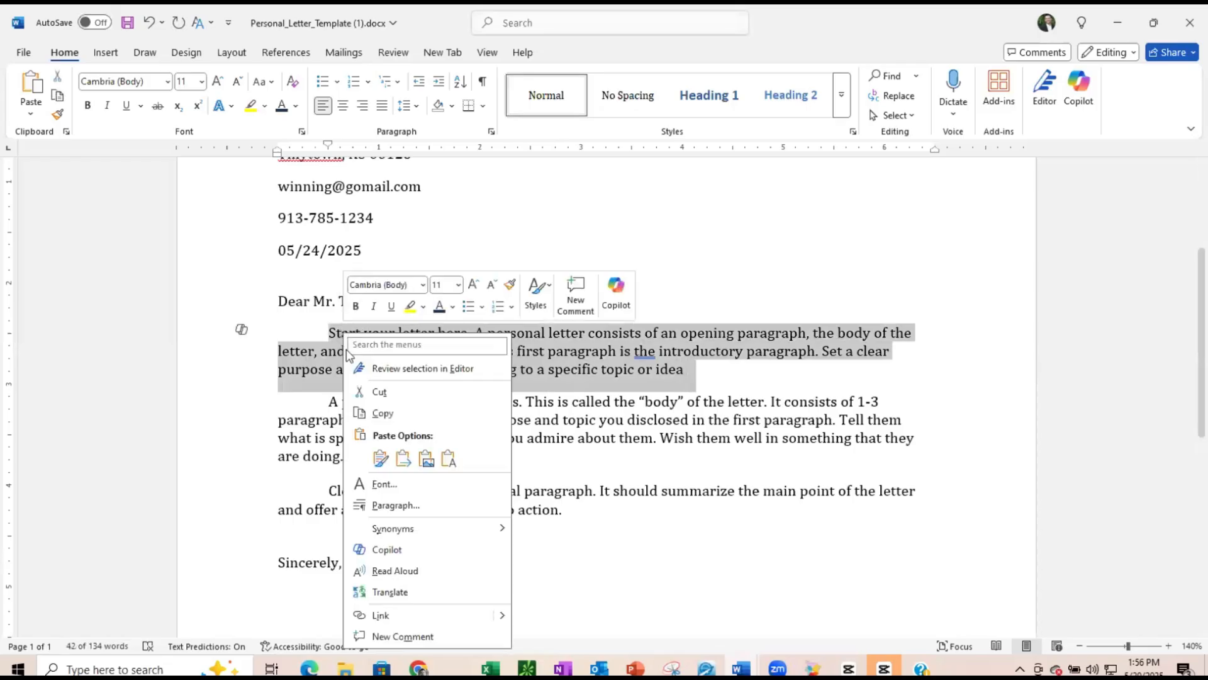
click(381, 457)
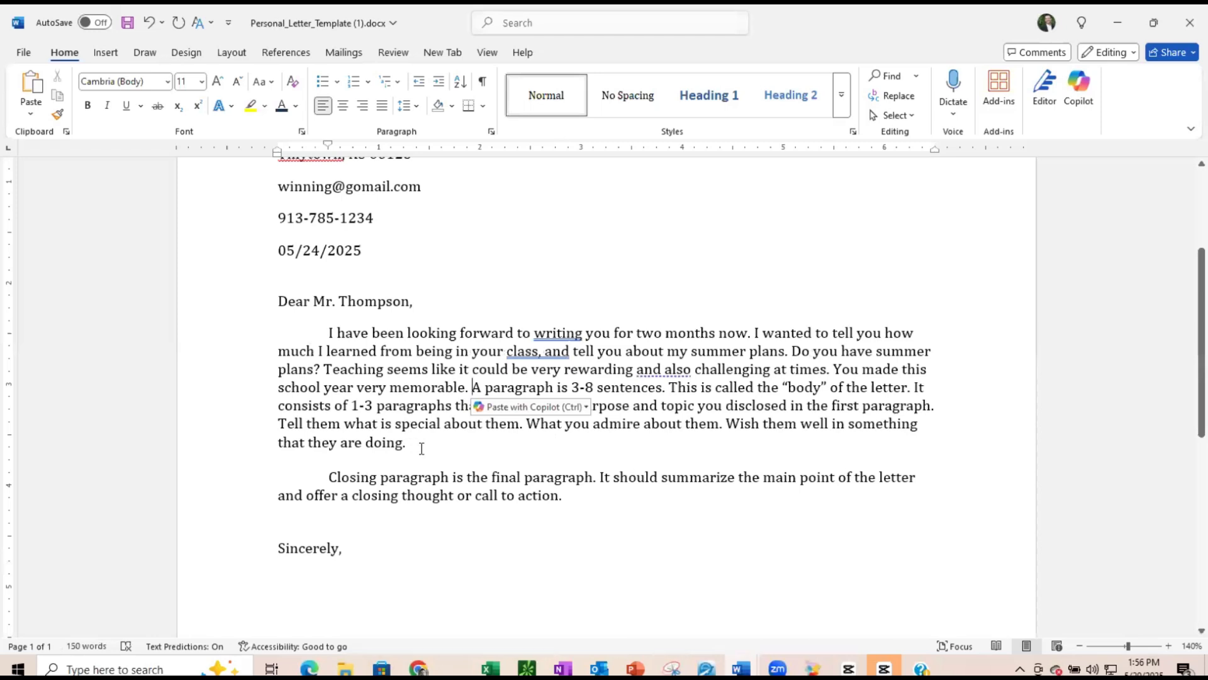
key(Return)
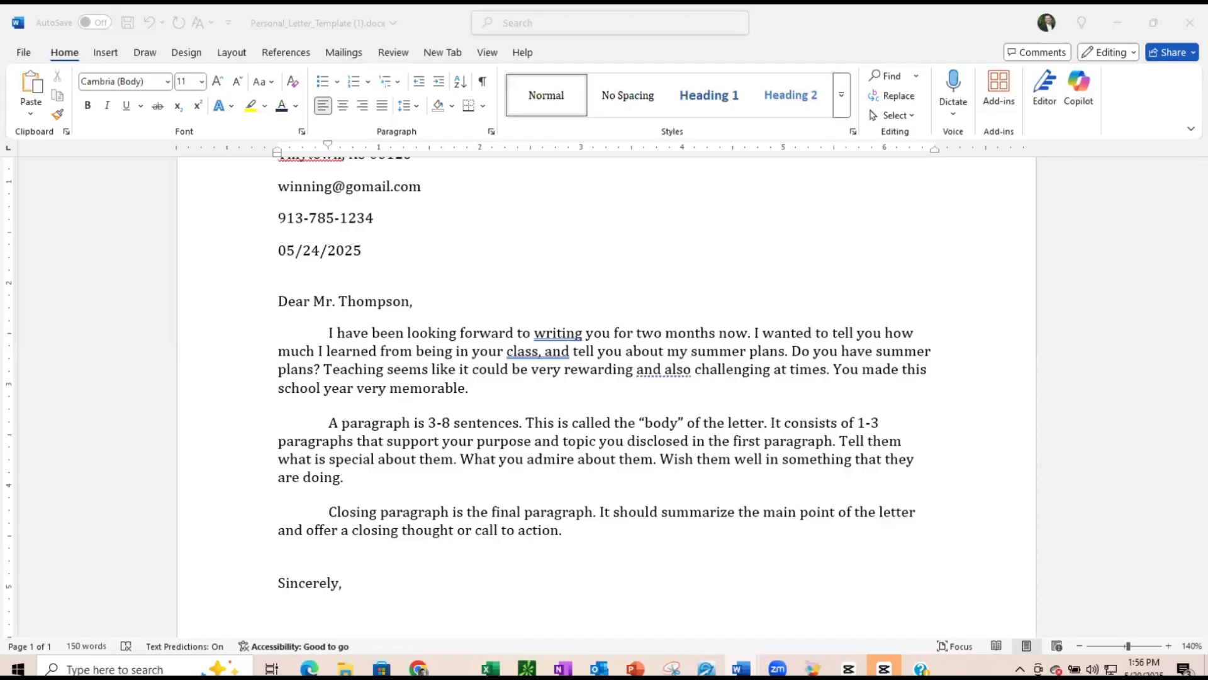
- Replace the template's body paragraph with the pasted paragraph about the Battle of Gettysburg, separating it from the closing text
click(347, 480)
drag(347, 480, 334, 426)
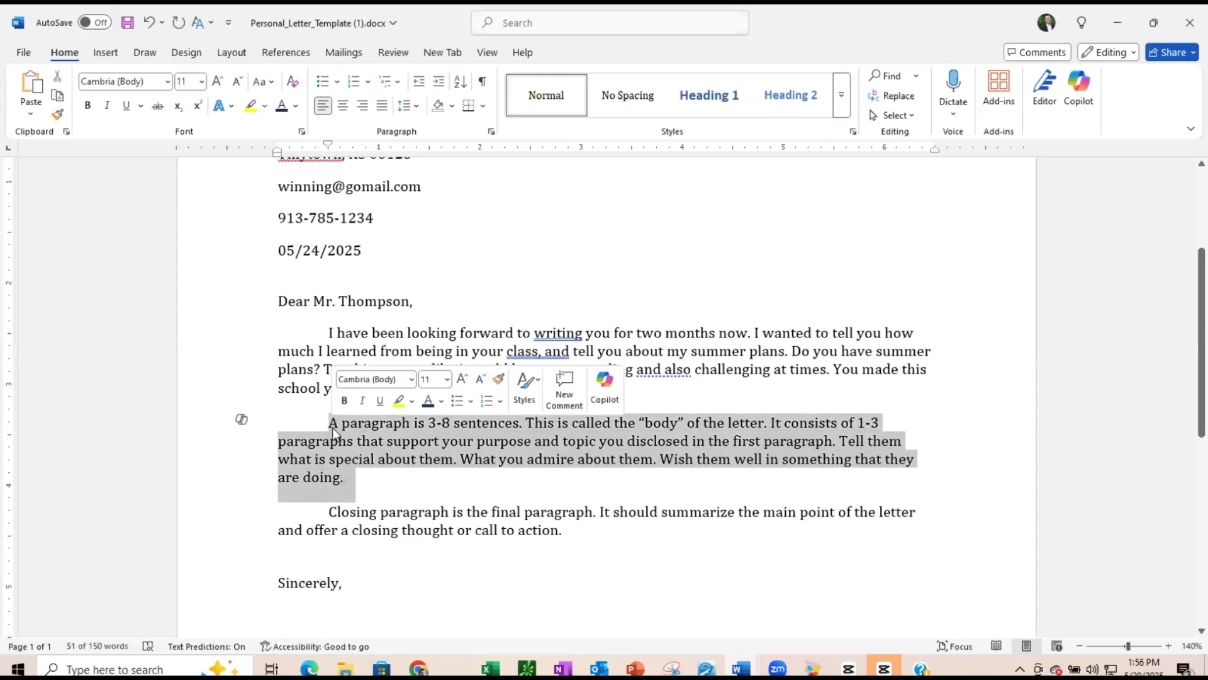
text(Because of your class I will never forget the Battle of Gettysburg. Please do not throw away my poster that I made for your class, I spent two hours making it. It is my favorite poster.  My family and I are going to travel through Pennsylvania this summer, and I have plans to visit the site to learn more. I have never been to a historical battle site before. I am beyond excited.)
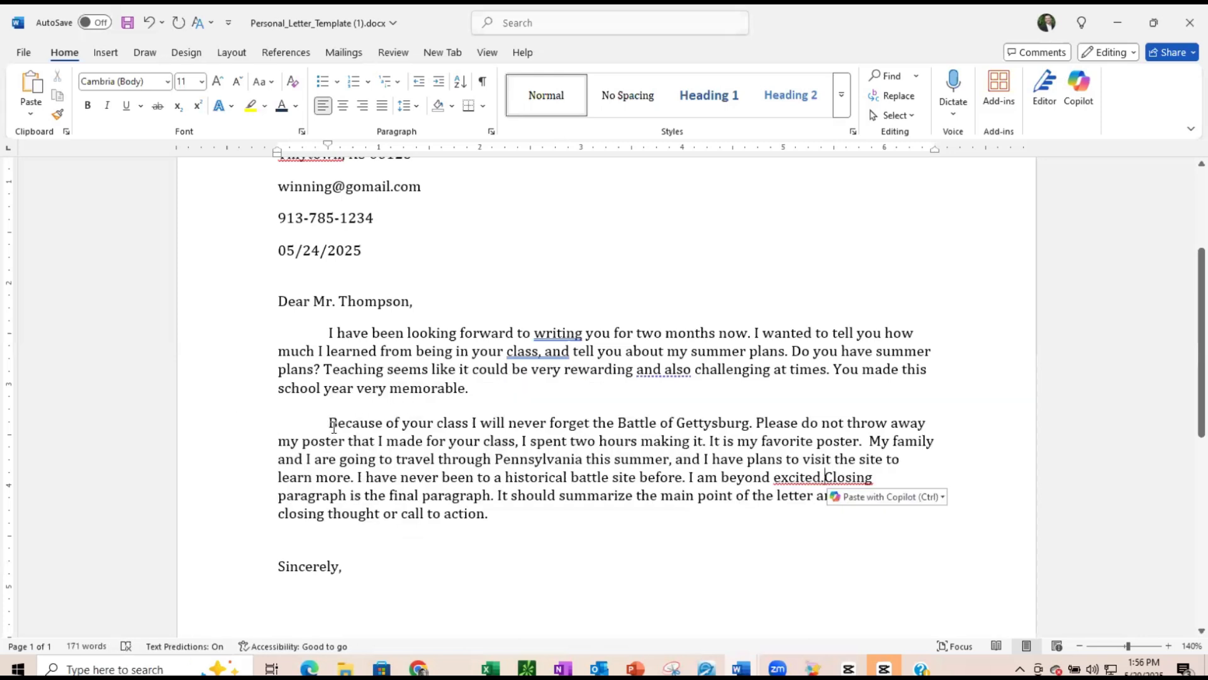
key(Return)
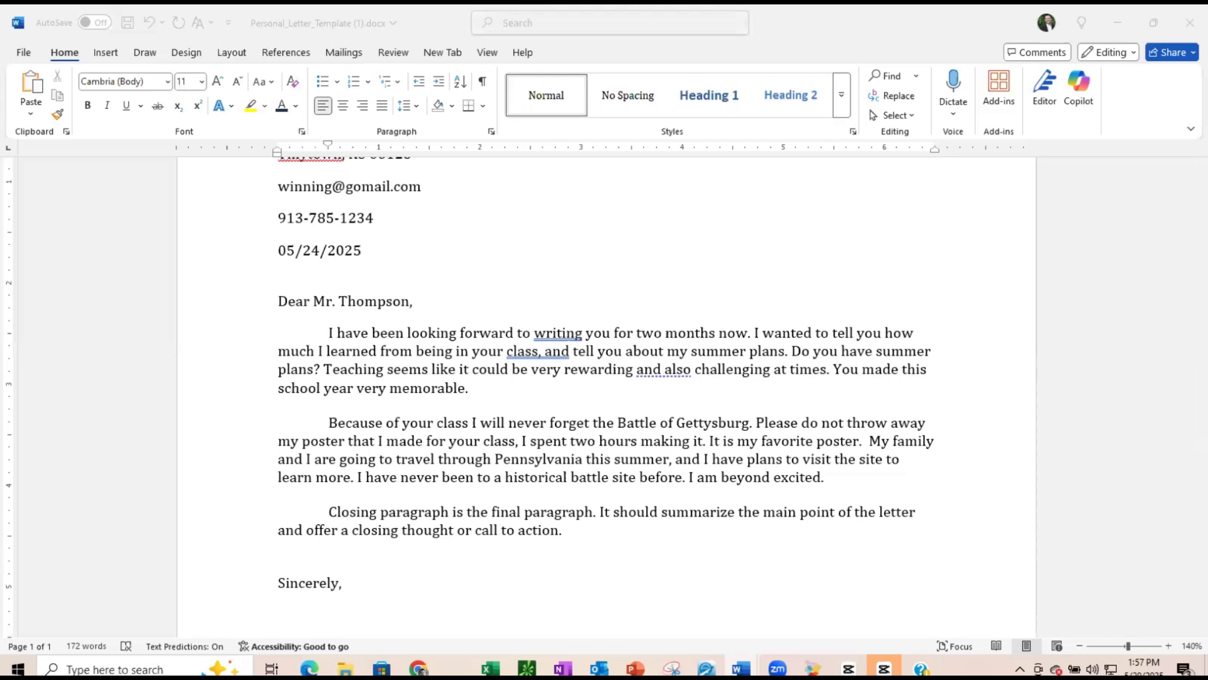
- Replace the template's closing paragraph with the pasted closing paragraph about summer plans
click(563, 527)
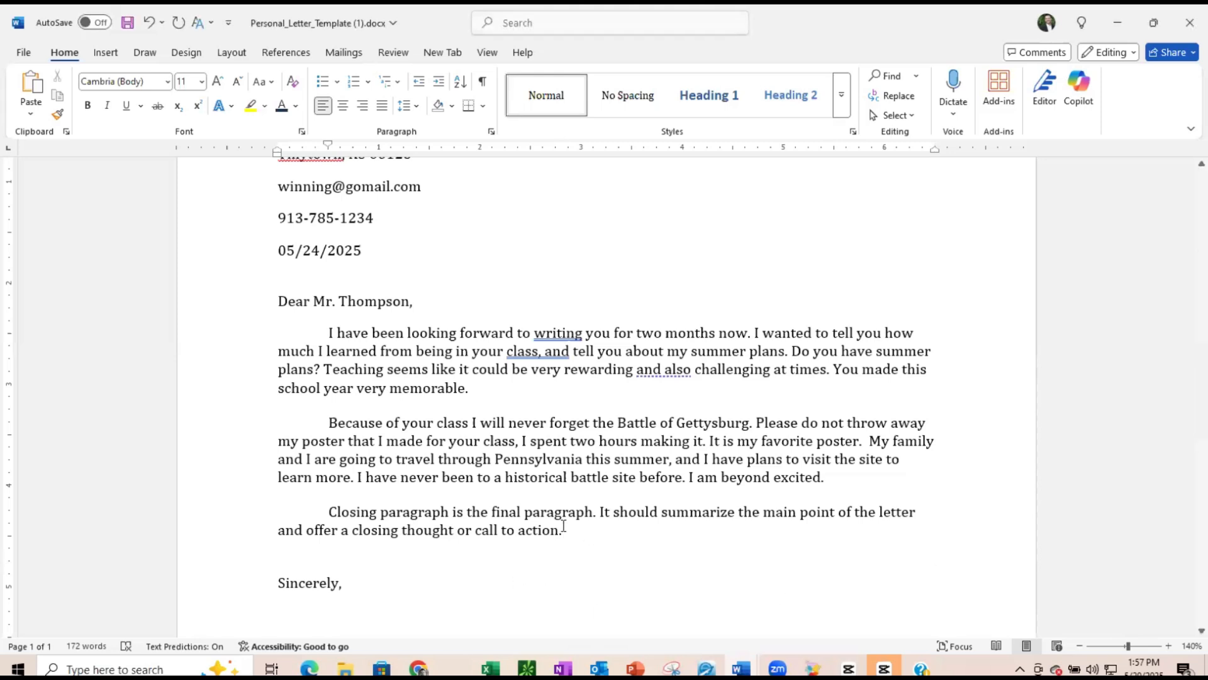
drag(564, 527, 361, 510)
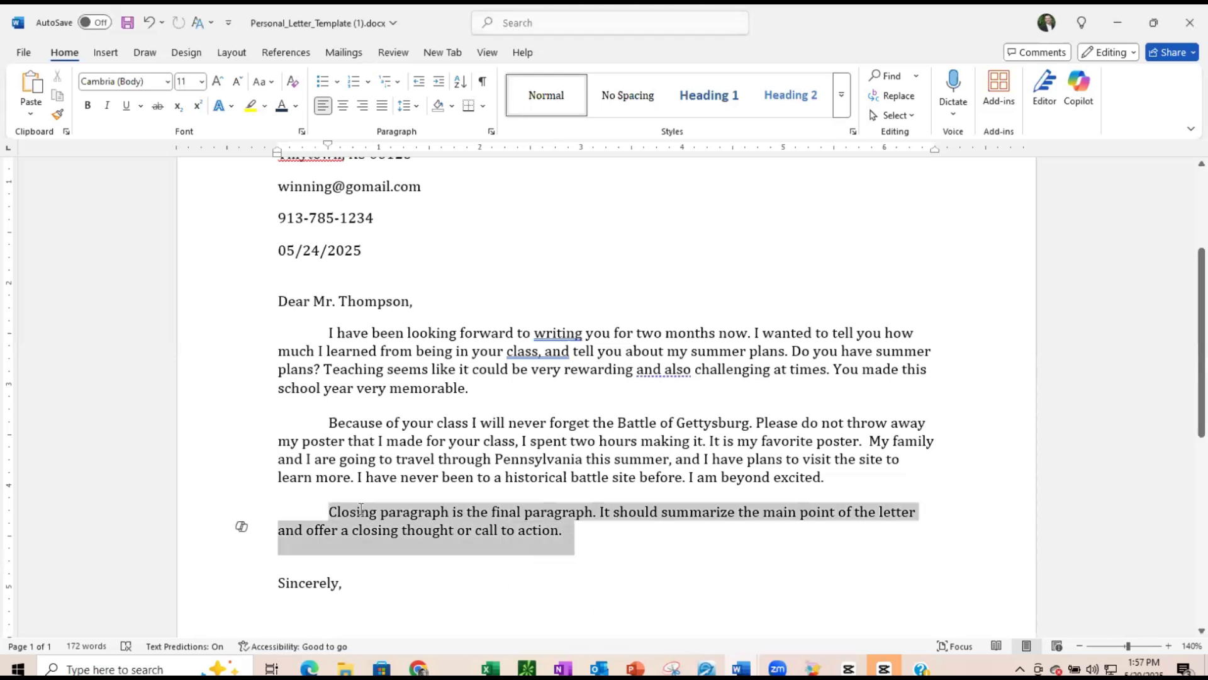
text(In closing, I hope that you have an exciting summer. I plan on seeing at lest three baseball games, I hope to catch a foul ball. Please write back if you would like. I will take a lot of pictures of my summer, and bring my favorite ones to show you next year. Thank you for being a great teacher.)
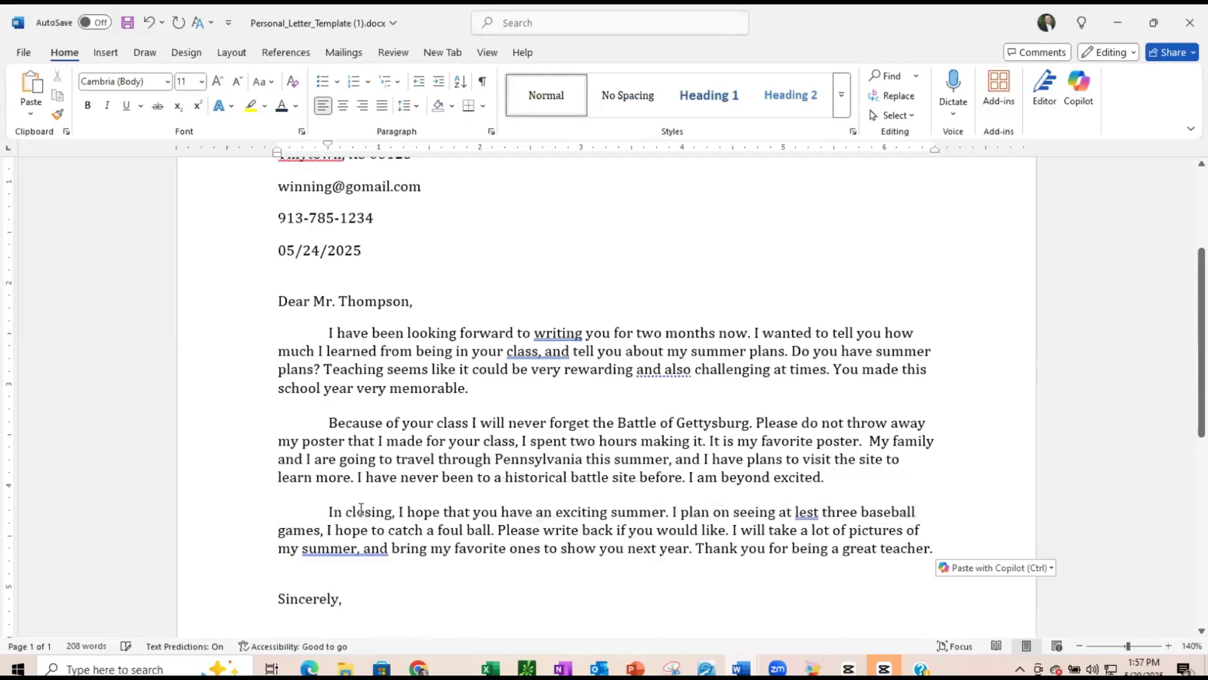
click(480, 599)
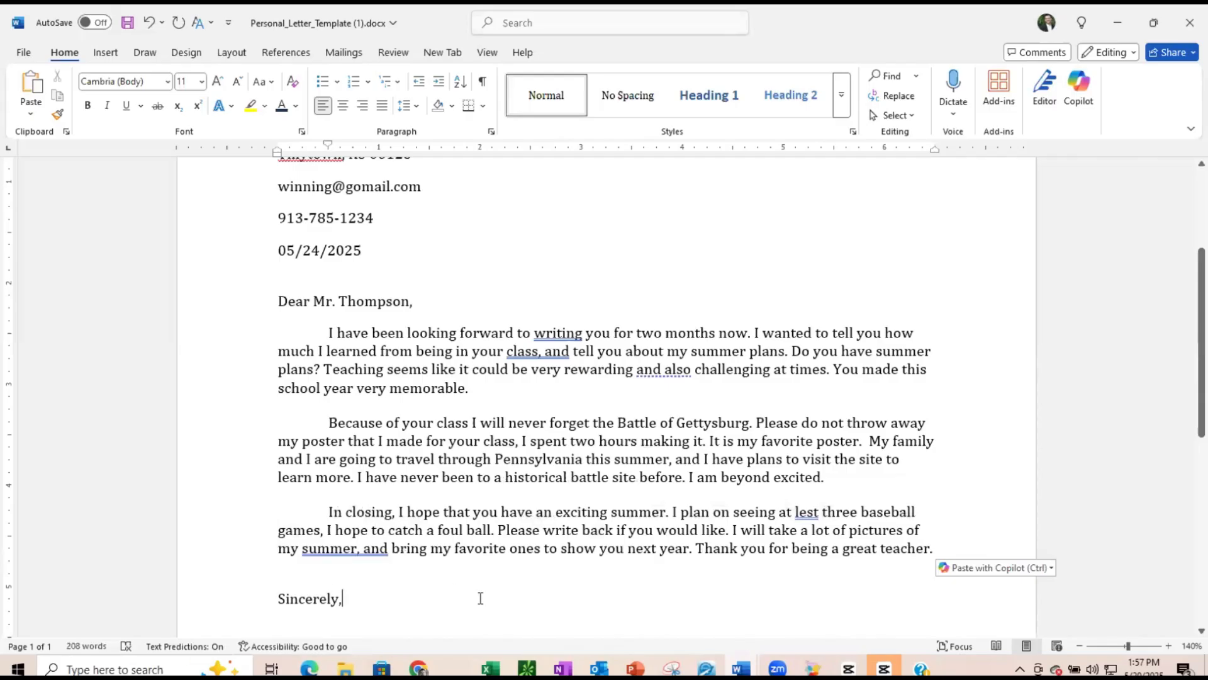
click(433, 573)
scroll(380, 575, down, 1)
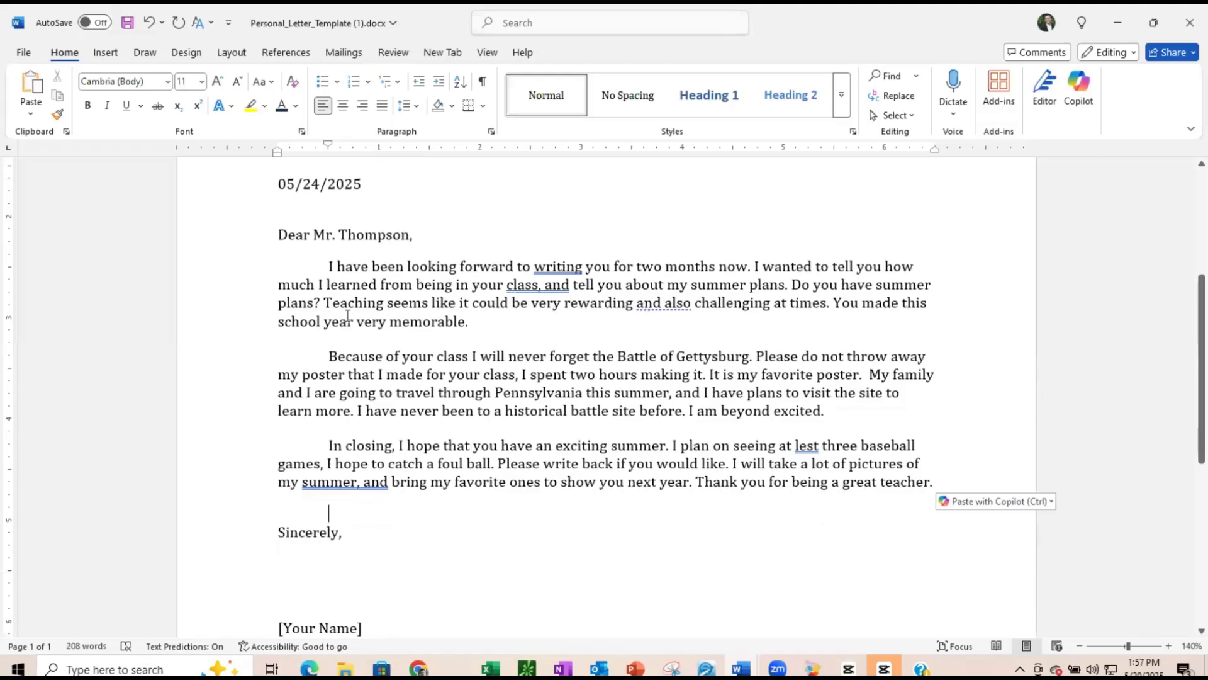
- Remove the first-line indent from the opening paragraph
click(327, 267)
scroll(300, 280, up, 1)
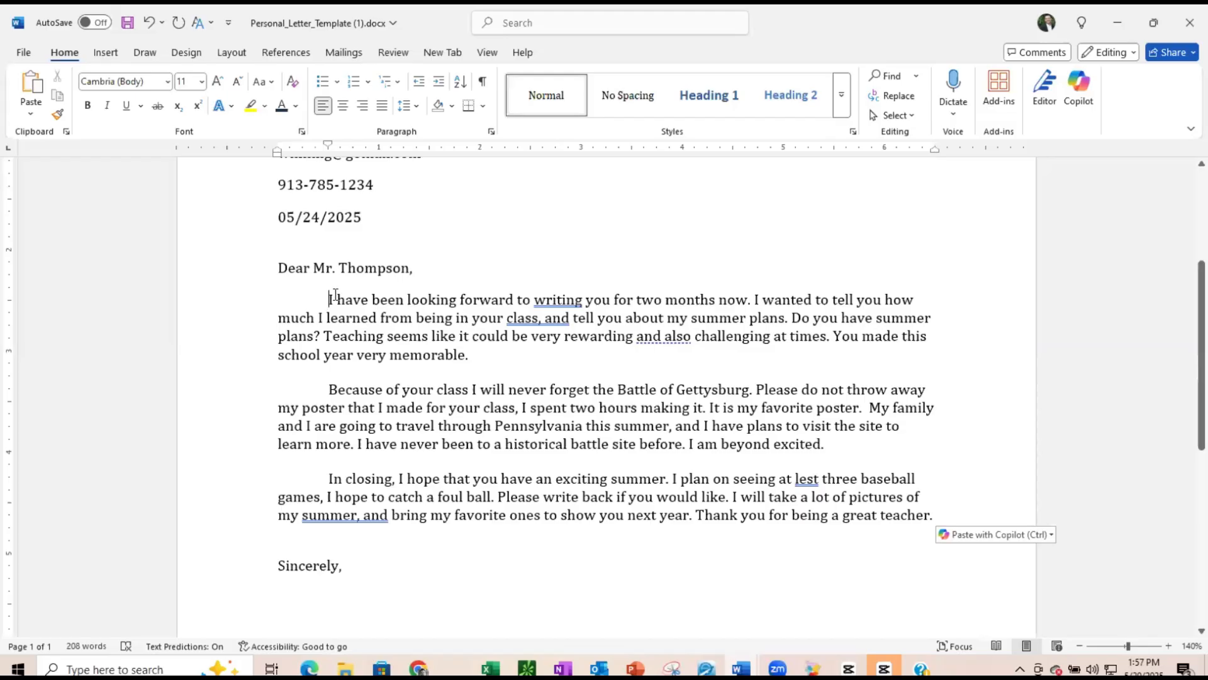
key(BackSpace)
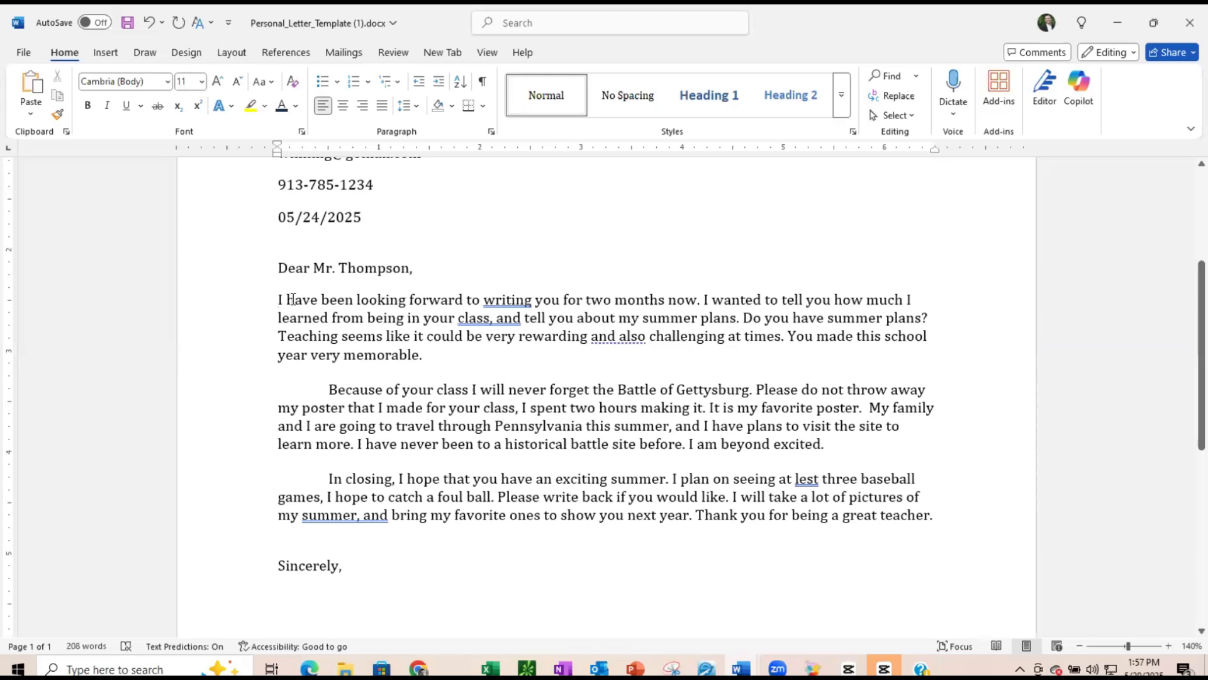
key(Tab)
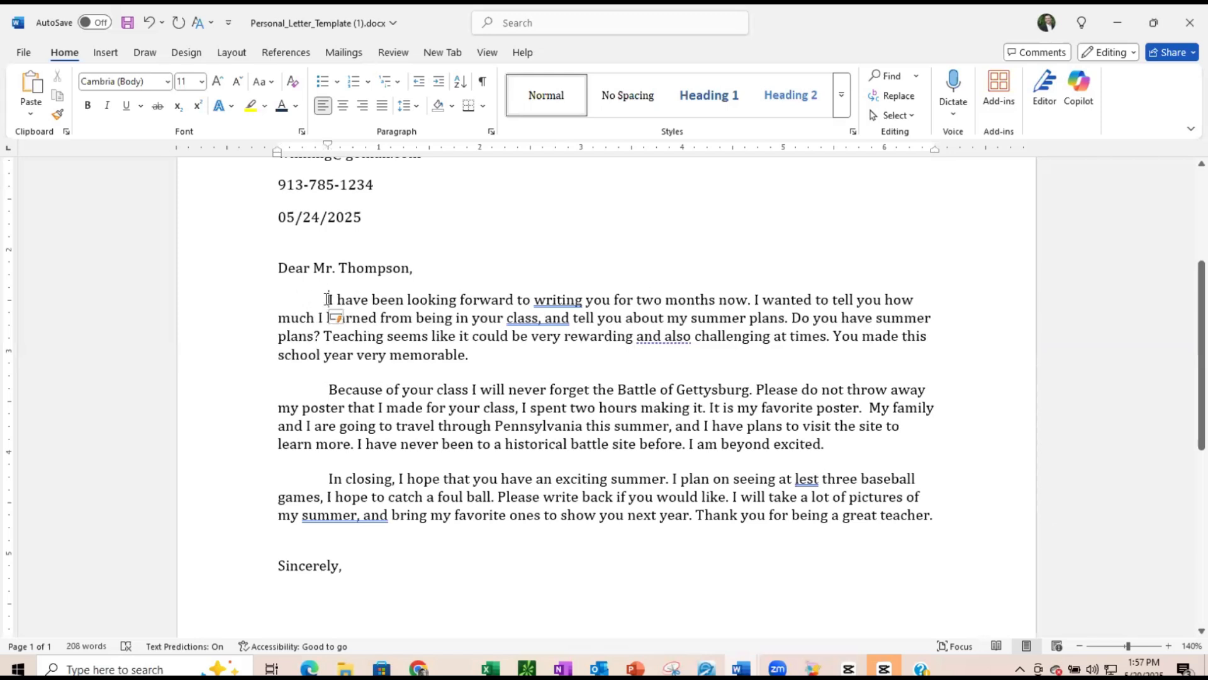
key(BackSpace)
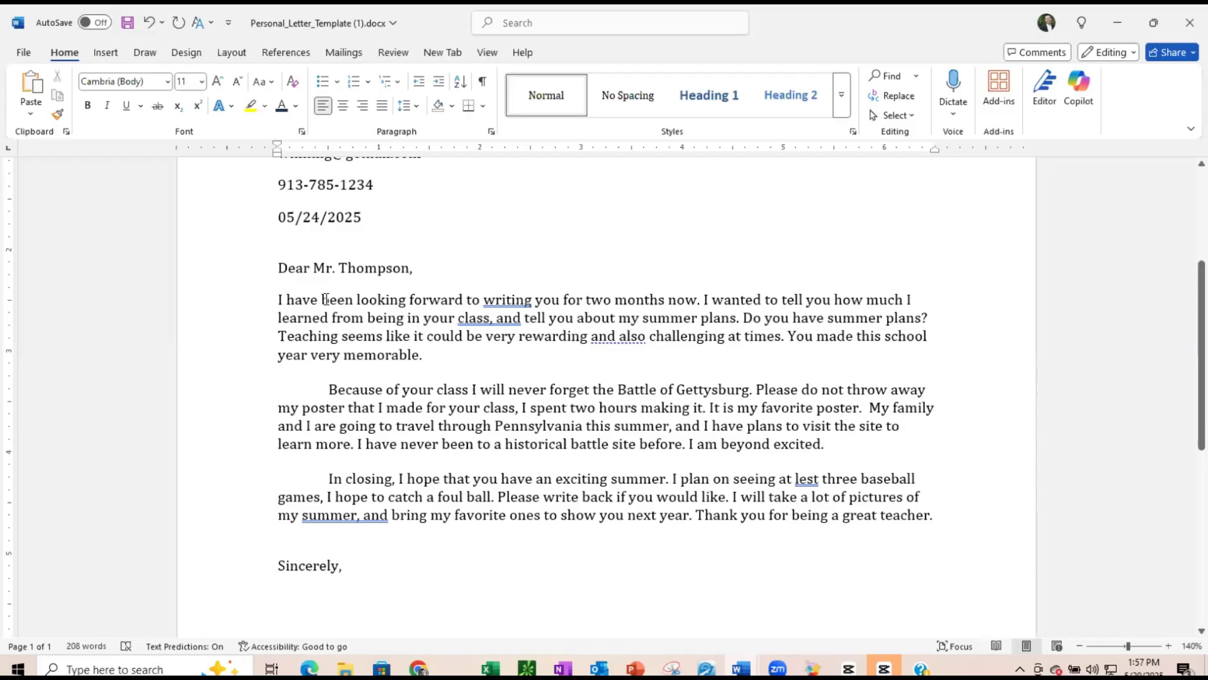
- Set the opening paragraph's special indentation to none in the Paragraph settings, then indent its first line with a tab
click(416, 107)
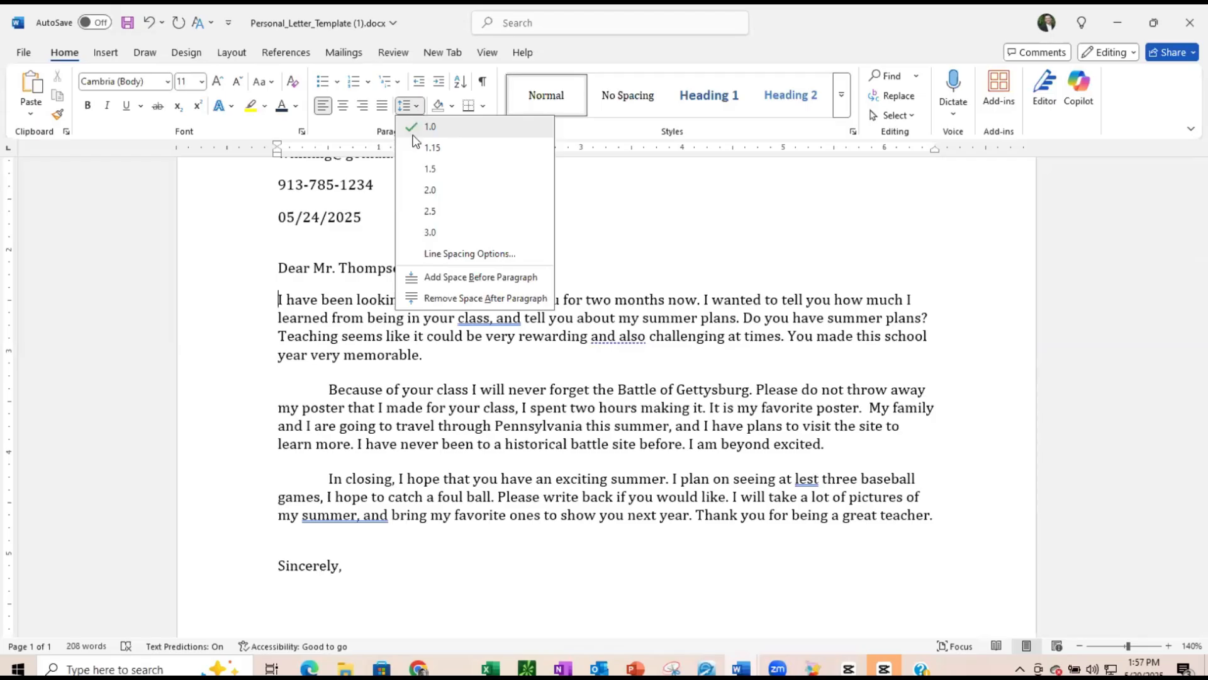
click(437, 255)
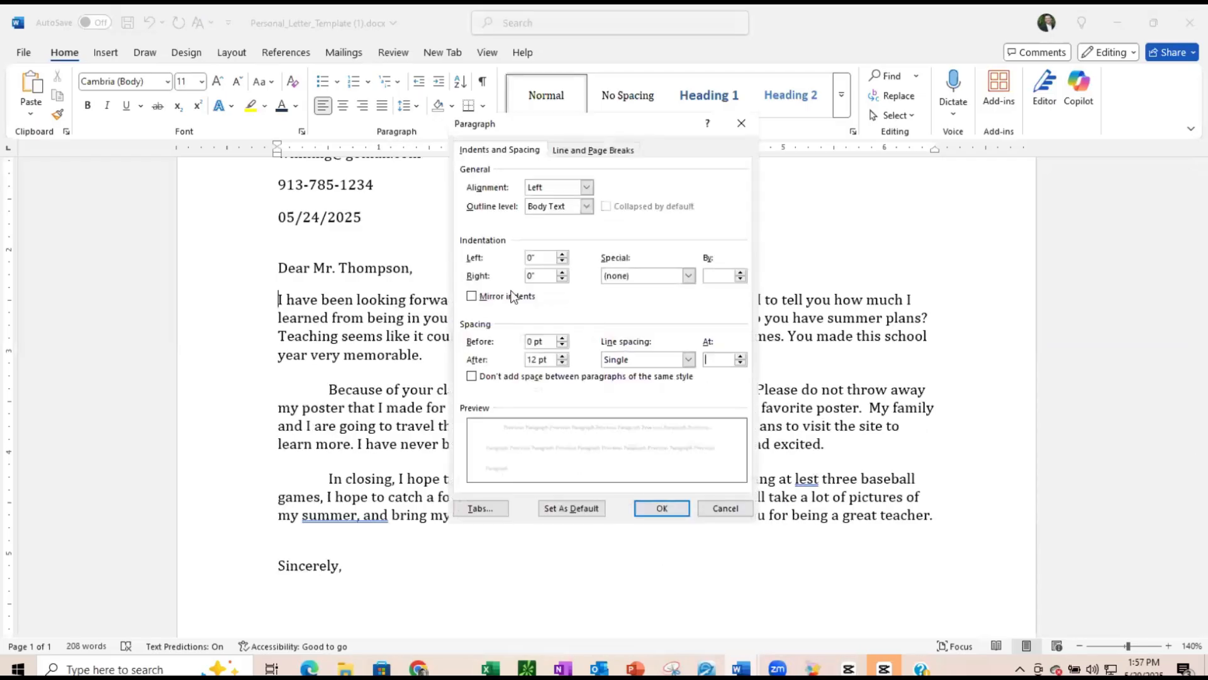
click(688, 277)
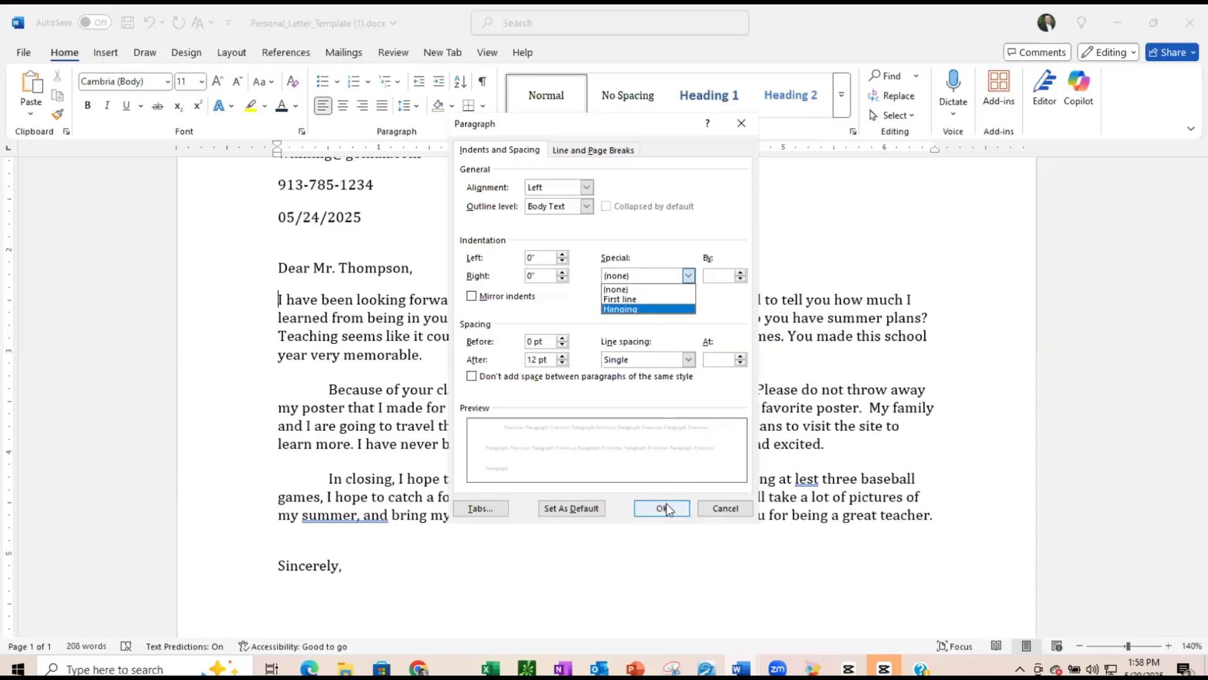
click(629, 288)
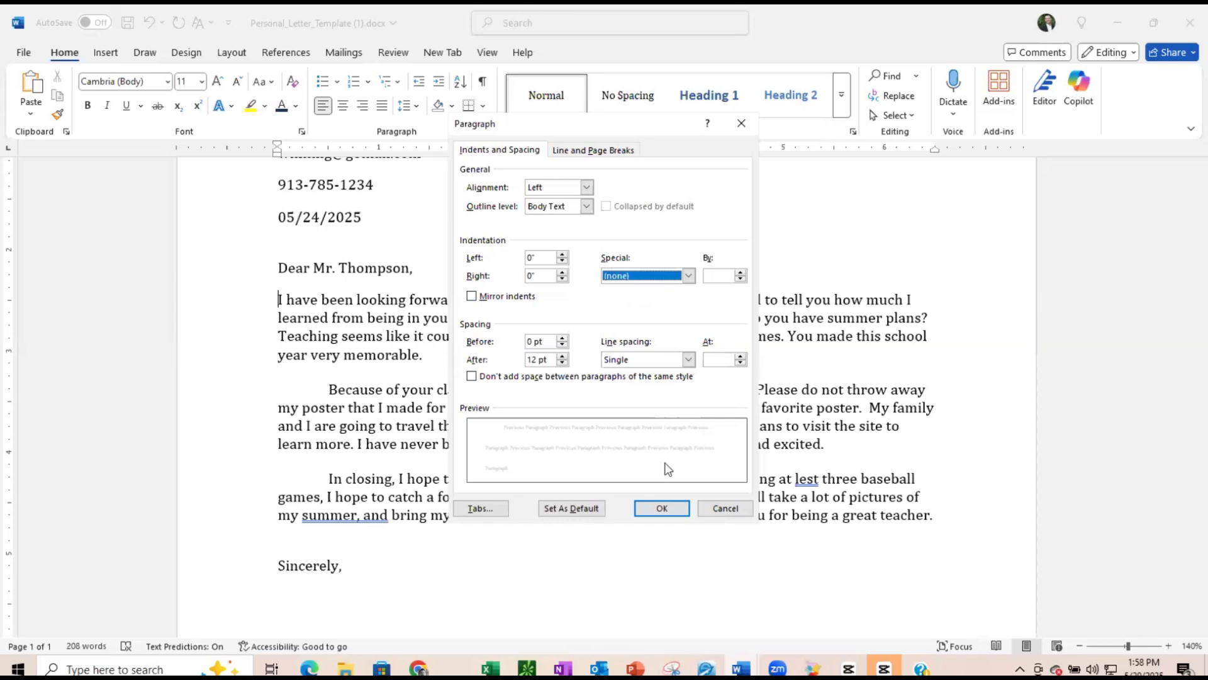
click(662, 507)
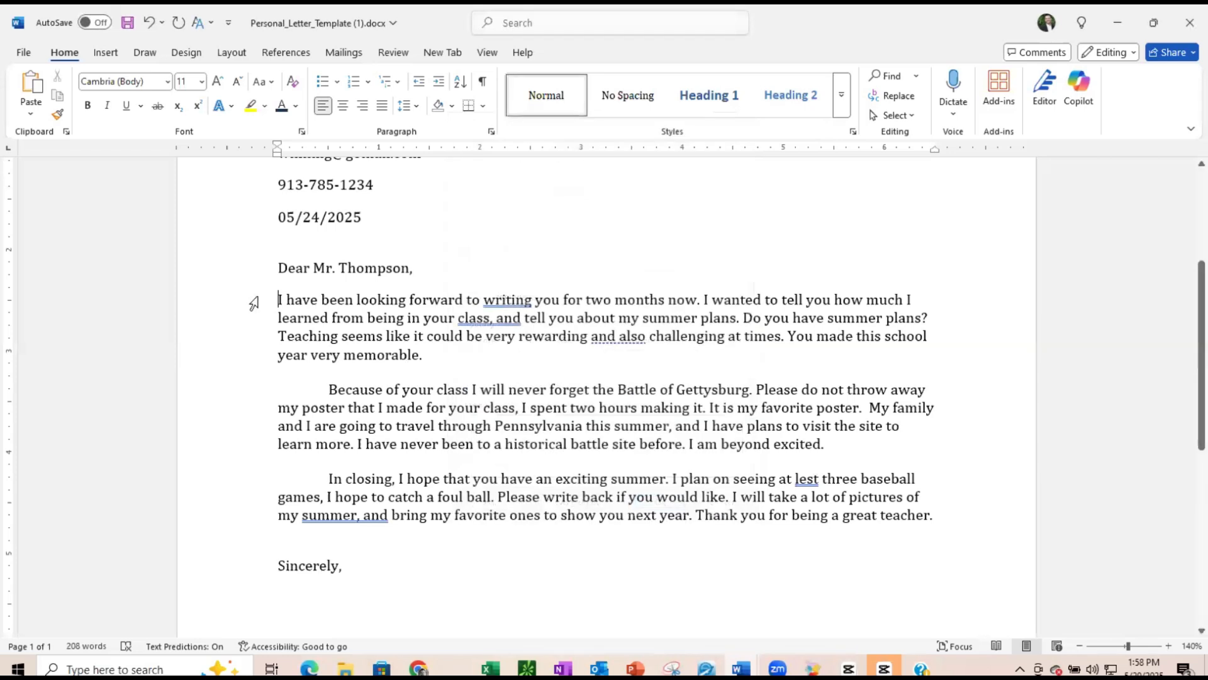
key(Tab)
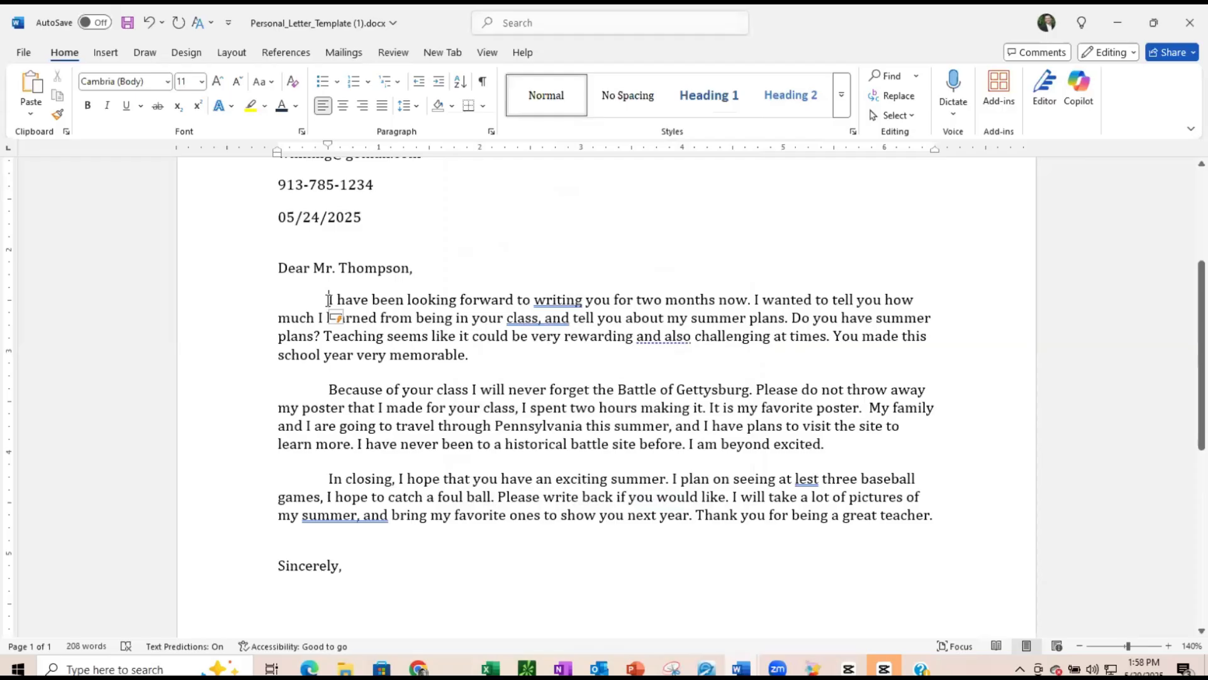
- Replace the '[Your Name]' placeholder under 'Sincerely,' with the writer's full name
scroll(331, 388, down, 2)
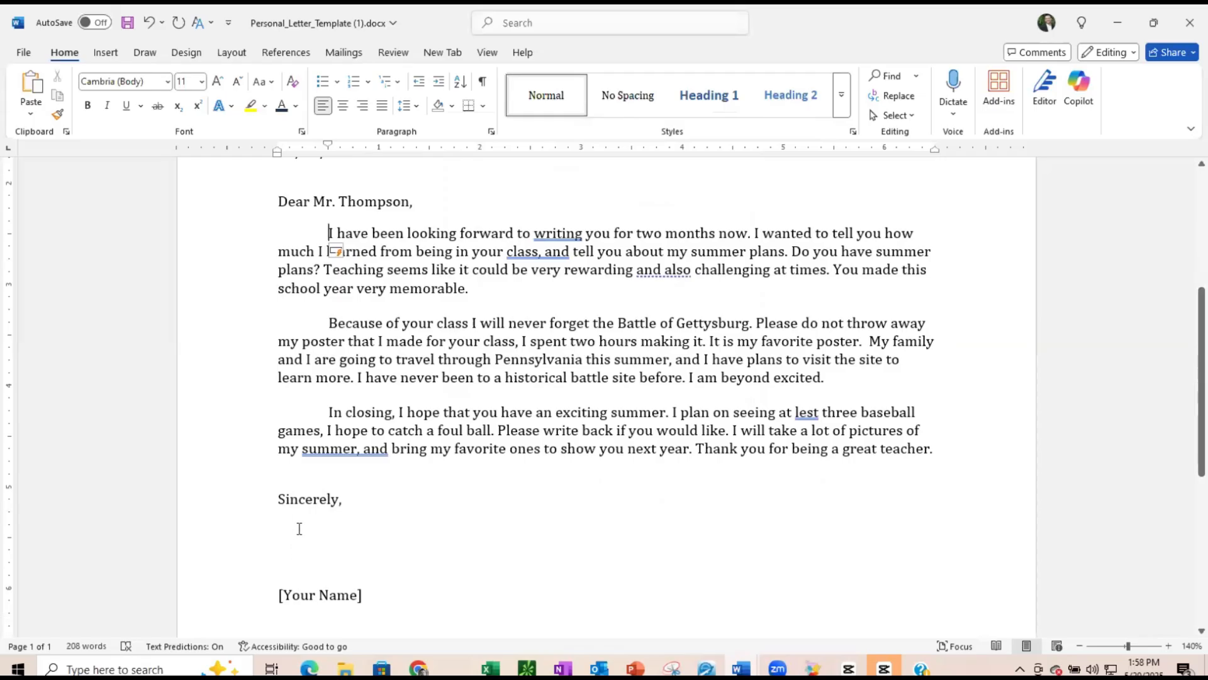
click(337, 596)
click(338, 598)
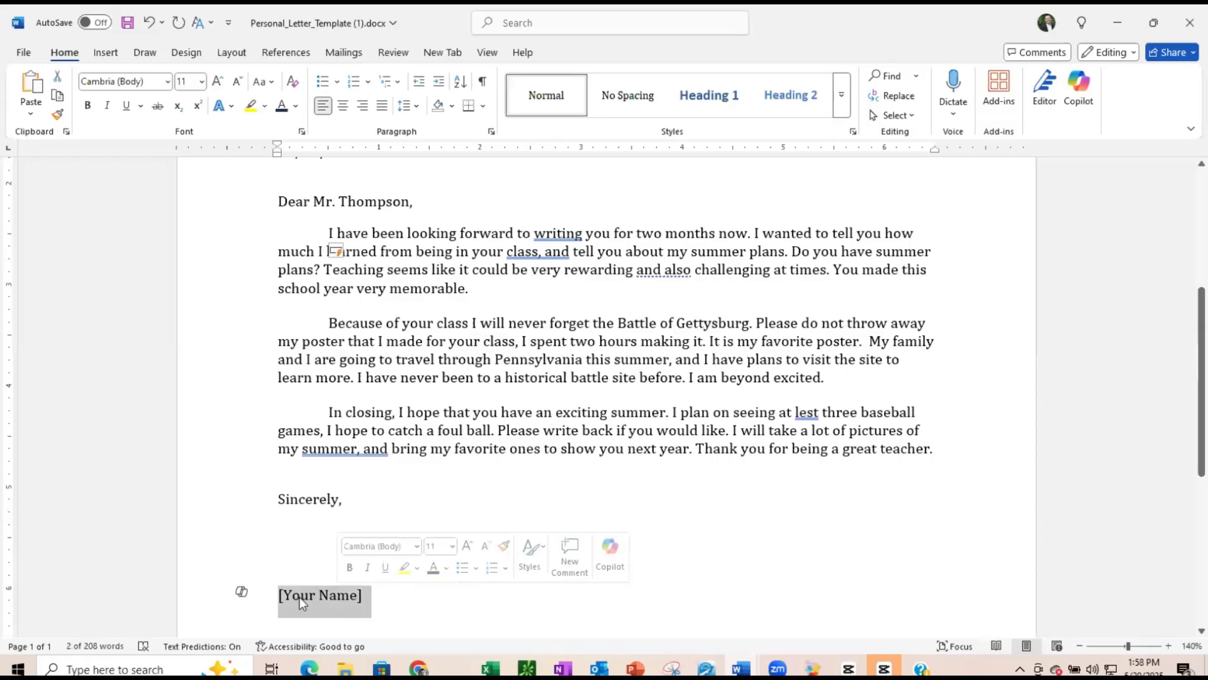
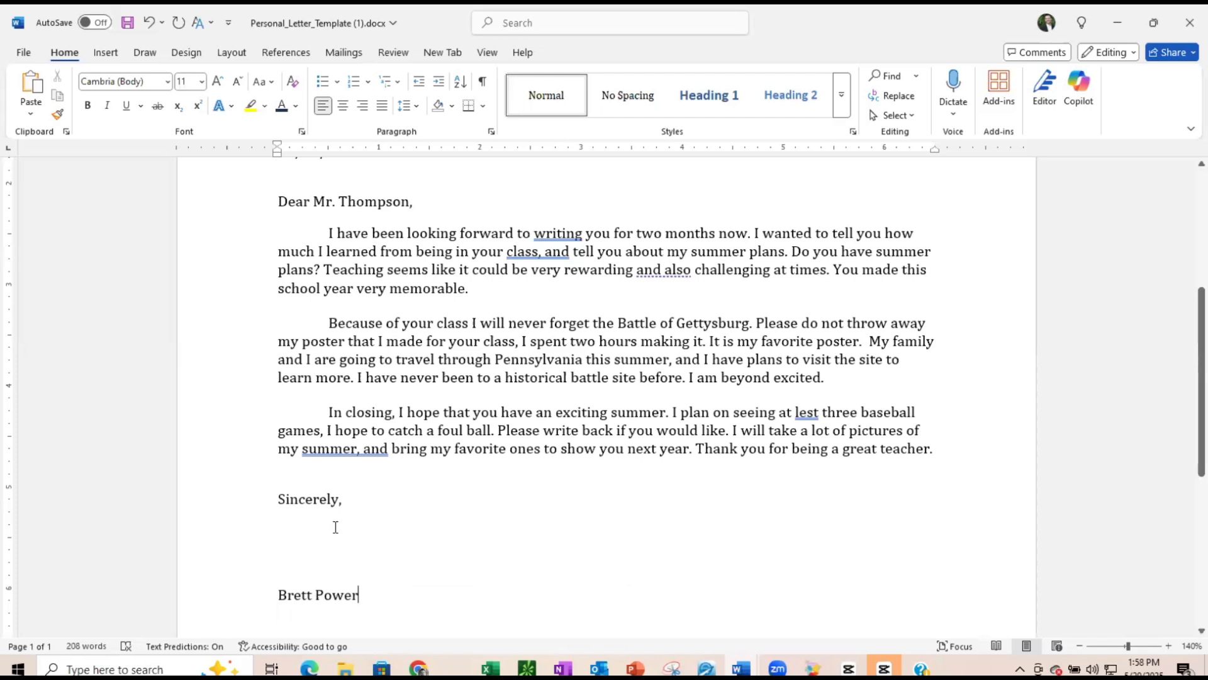
- Select the writer's heading block from name through date and increase its indent twice
click(621, 403)
scroll(620, 403, up, 1)
scroll(620, 404, up, 6)
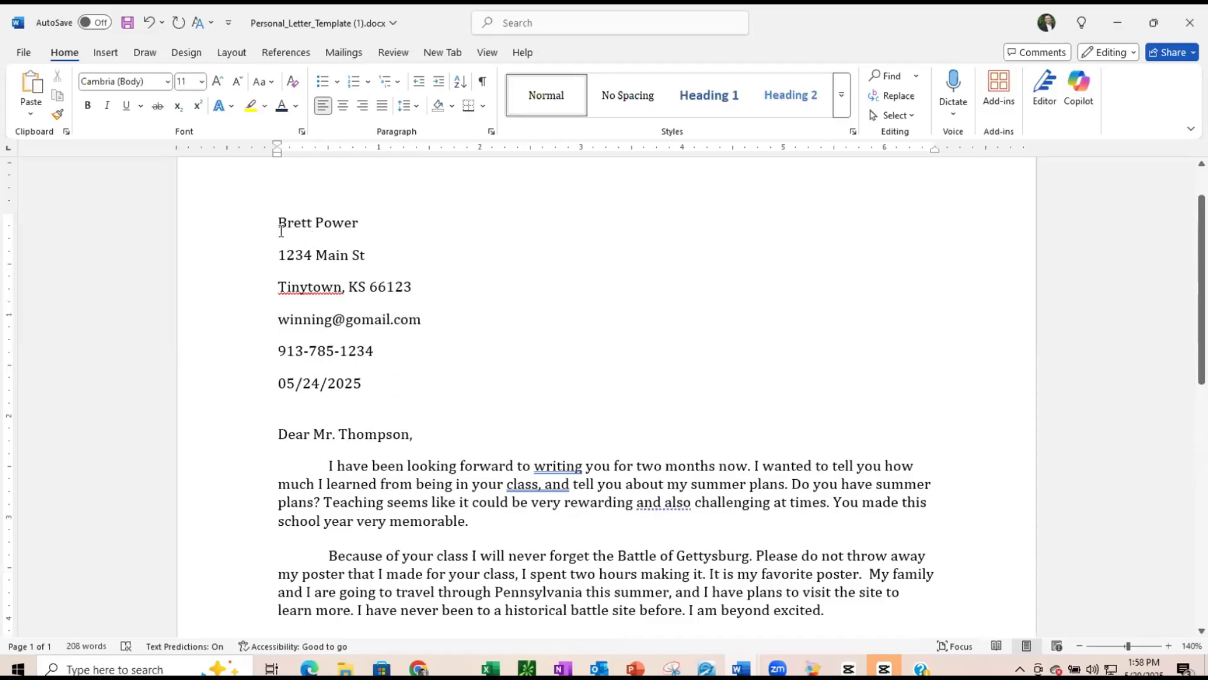
drag(281, 231, 357, 378)
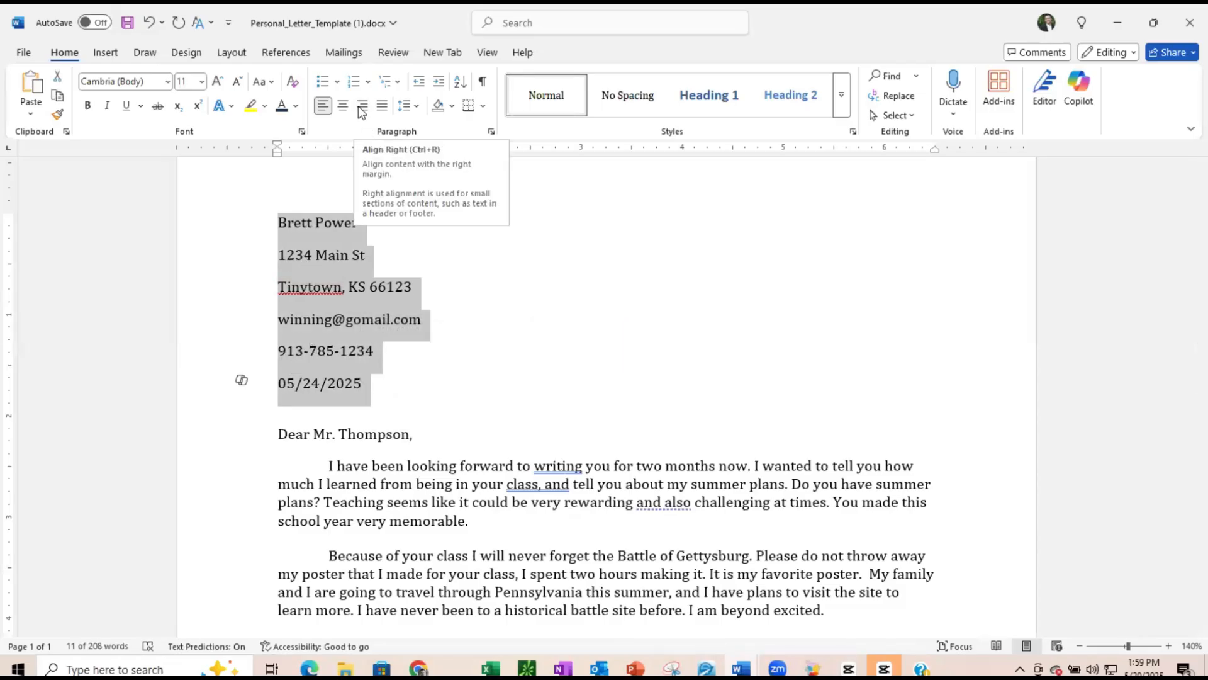
click(438, 84)
click(438, 85)
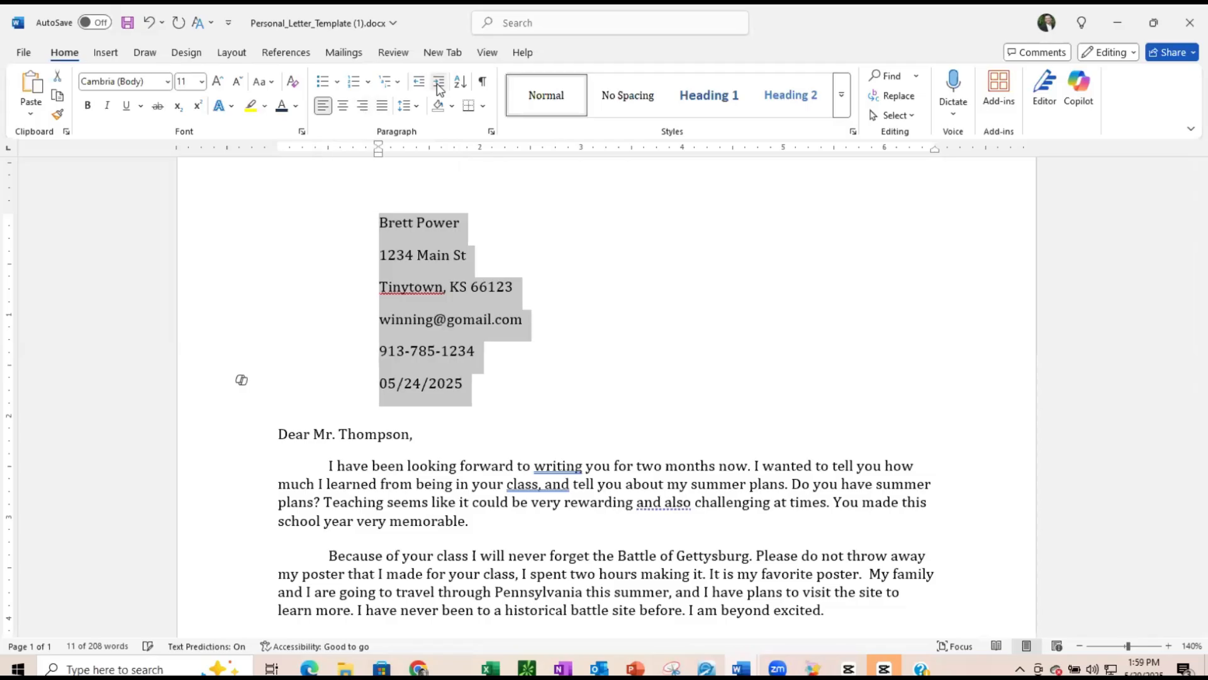
- Adjust the writer's heading block indentation so it ends flush with the left margin
click(439, 85)
click(439, 85)
click(439, 85)
click(439, 85)
click(440, 85)
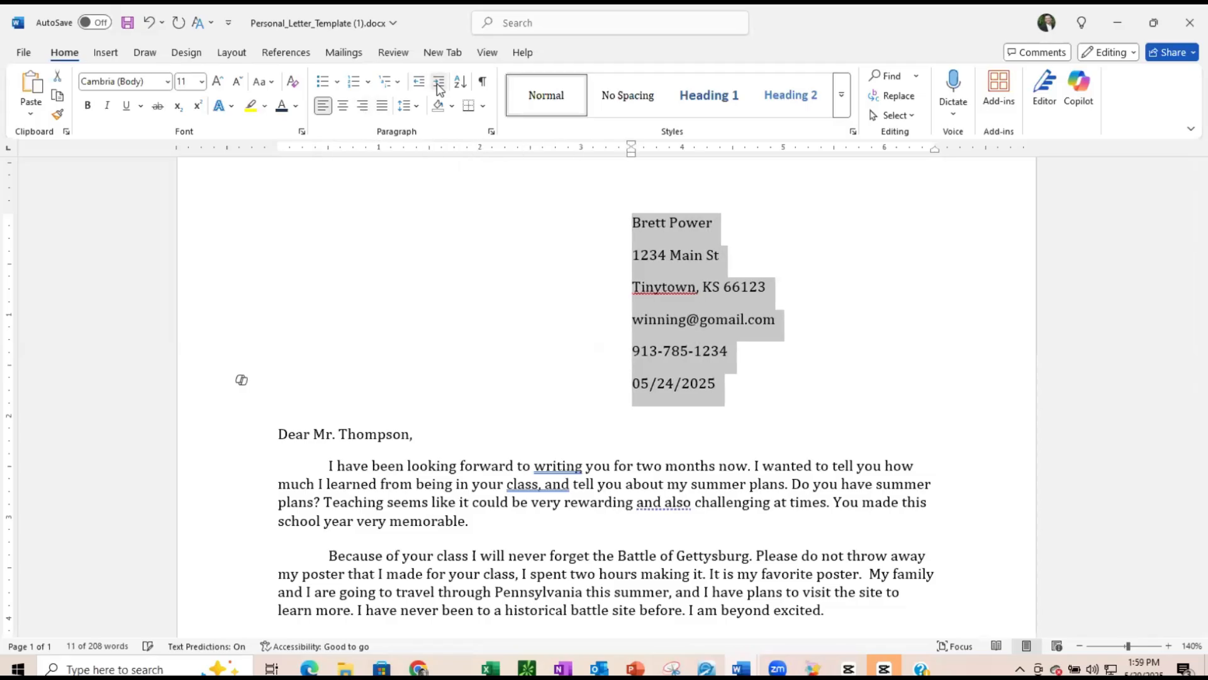
click(439, 85)
click(439, 85)
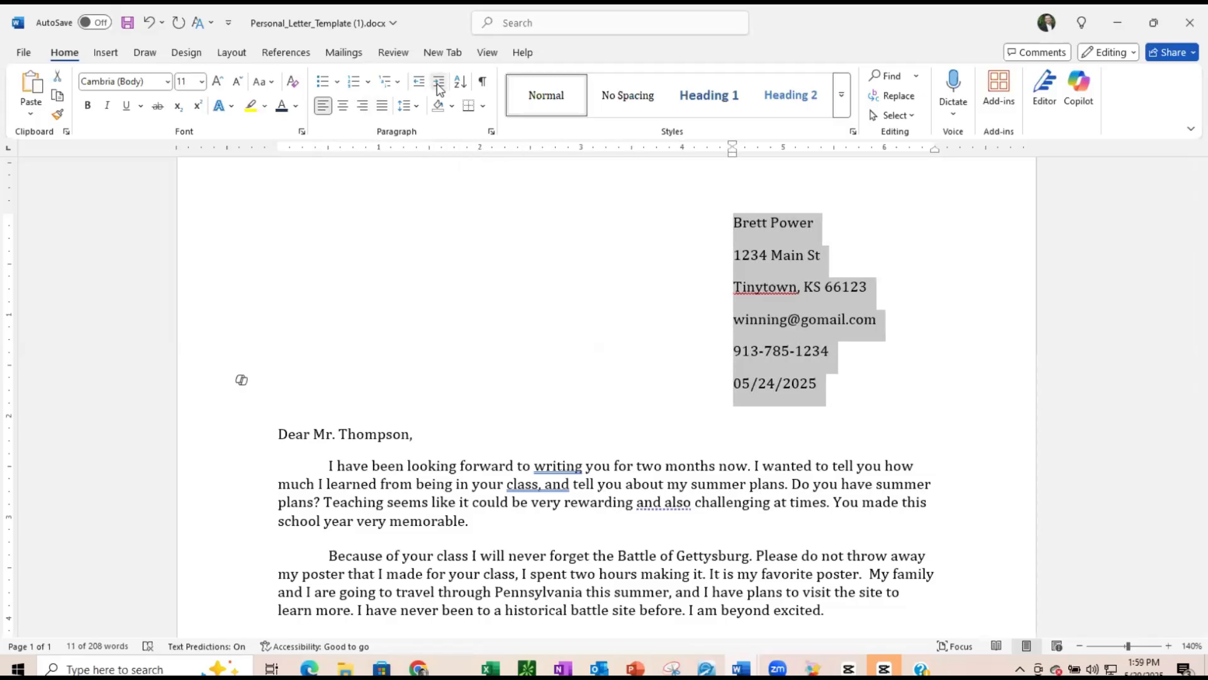
click(439, 85)
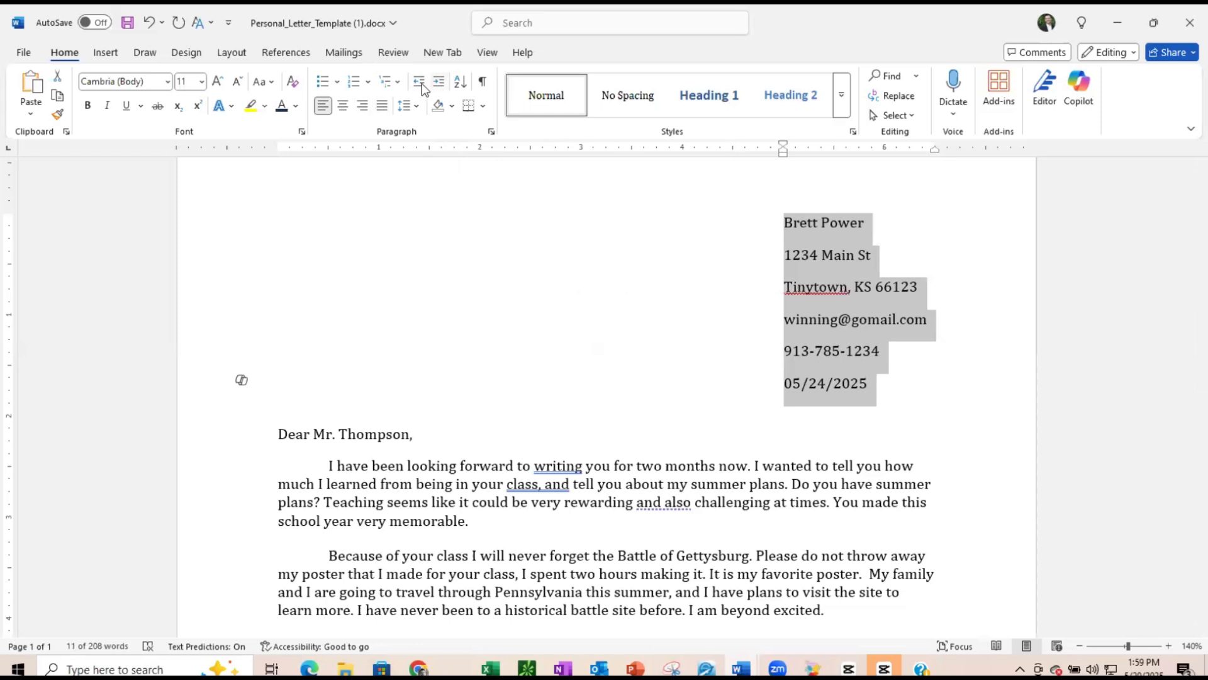
click(422, 83)
click(422, 83)
click(421, 83)
click(422, 83)
click(422, 83)
click(422, 83)
click(422, 83)
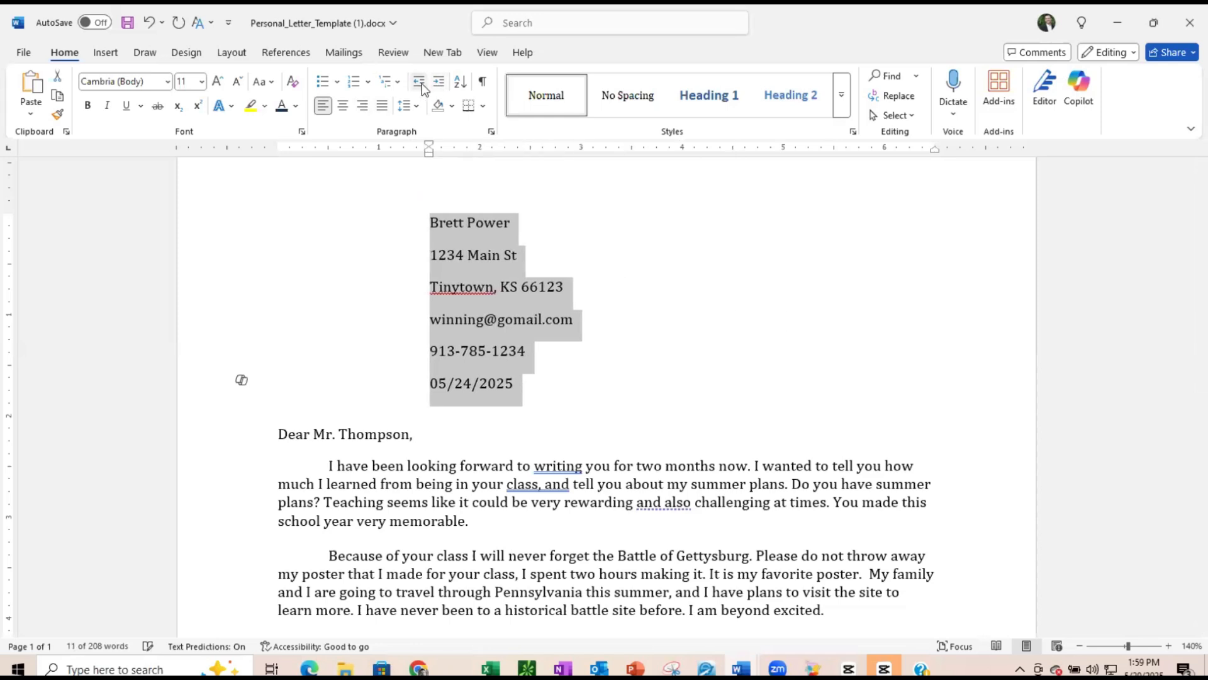
click(422, 83)
click(422, 83)
click(421, 83)
click(492, 253)
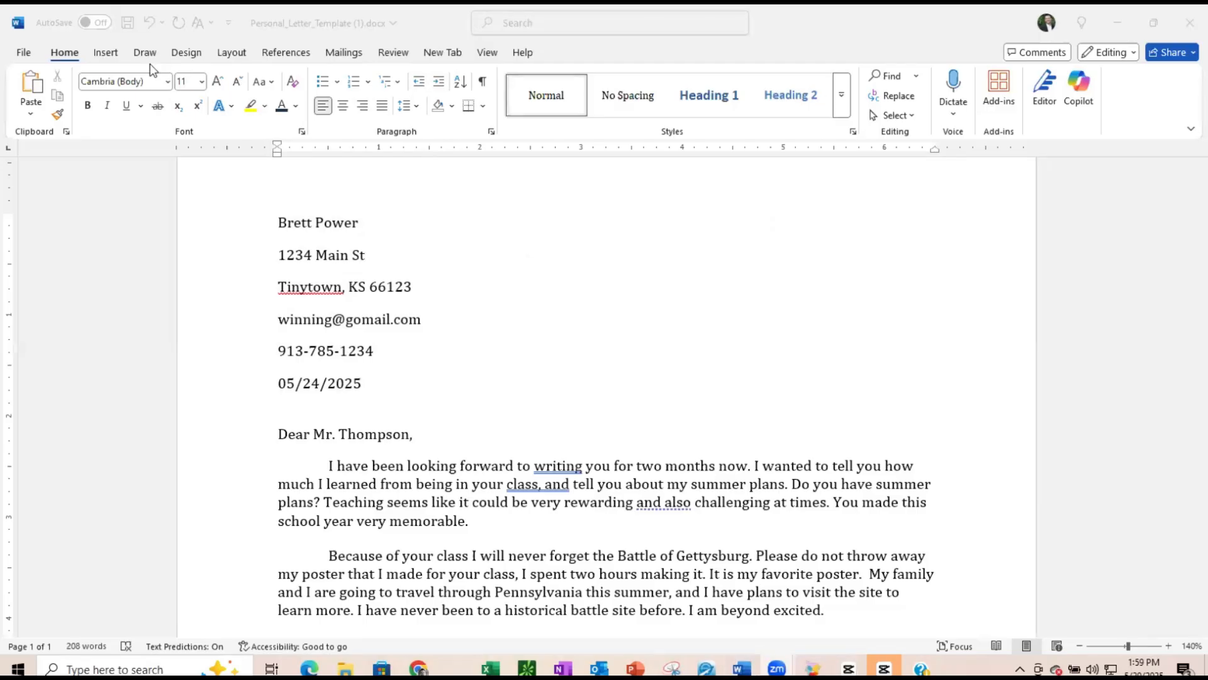
- Add a 3-D page border 2 ¼ pt wide to the whole document
click(105, 60)
click(105, 57)
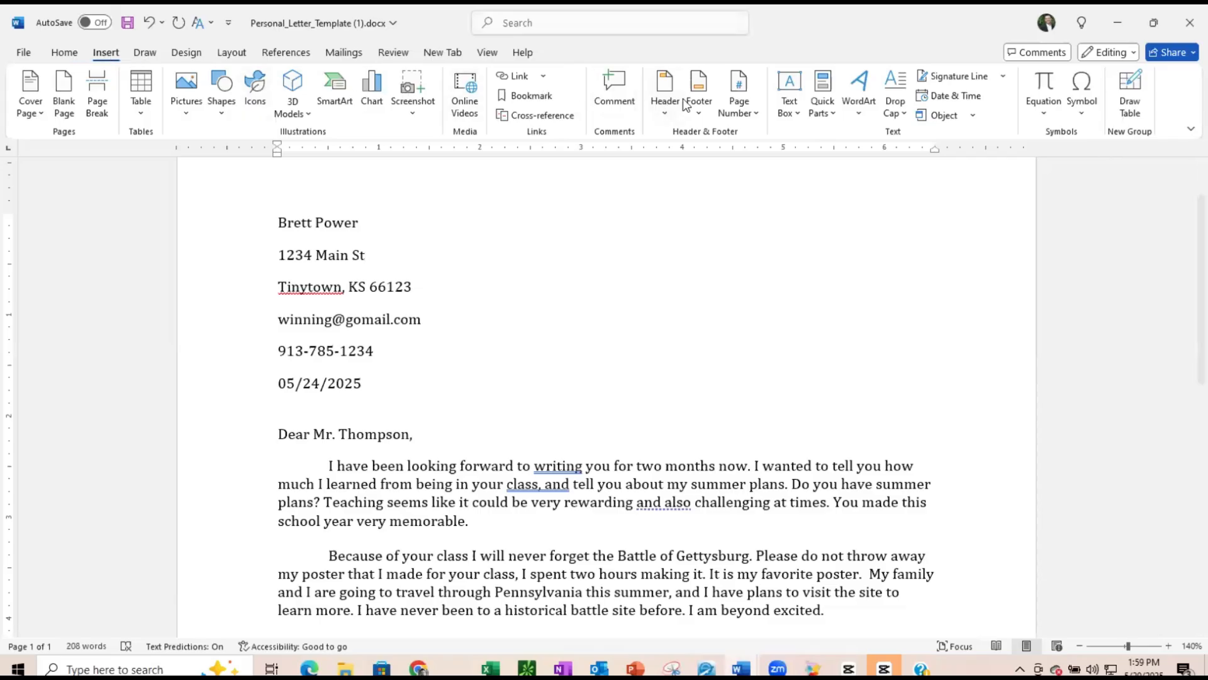
click(183, 56)
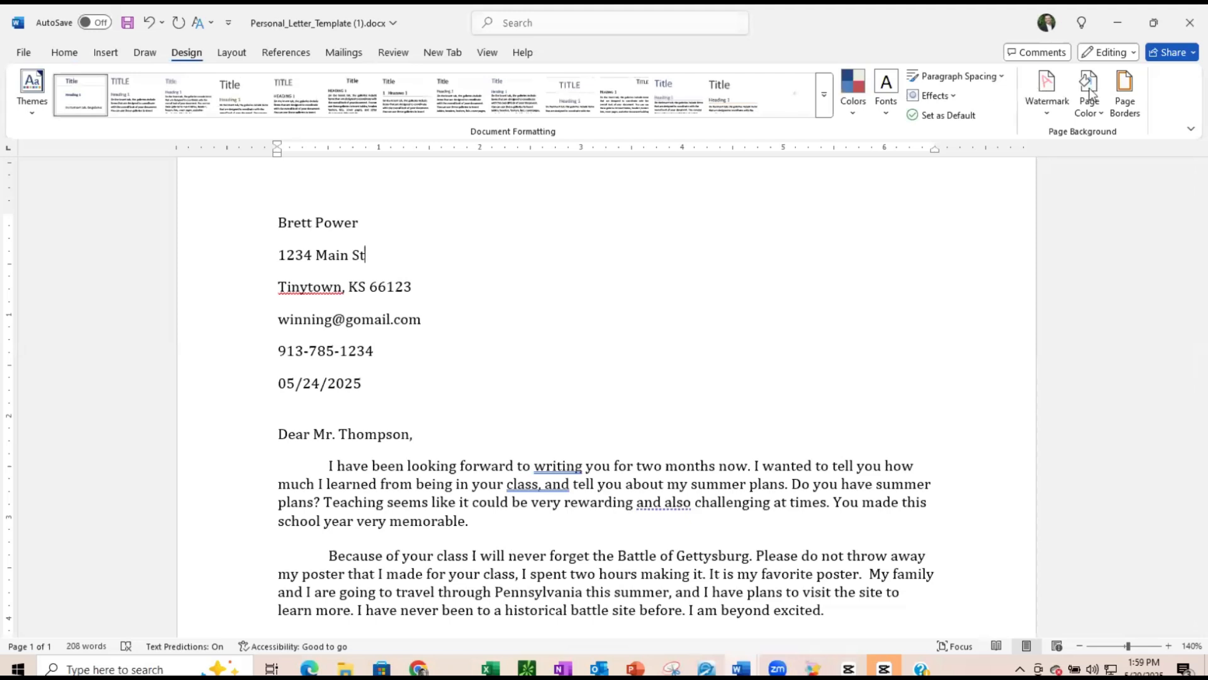
click(1124, 99)
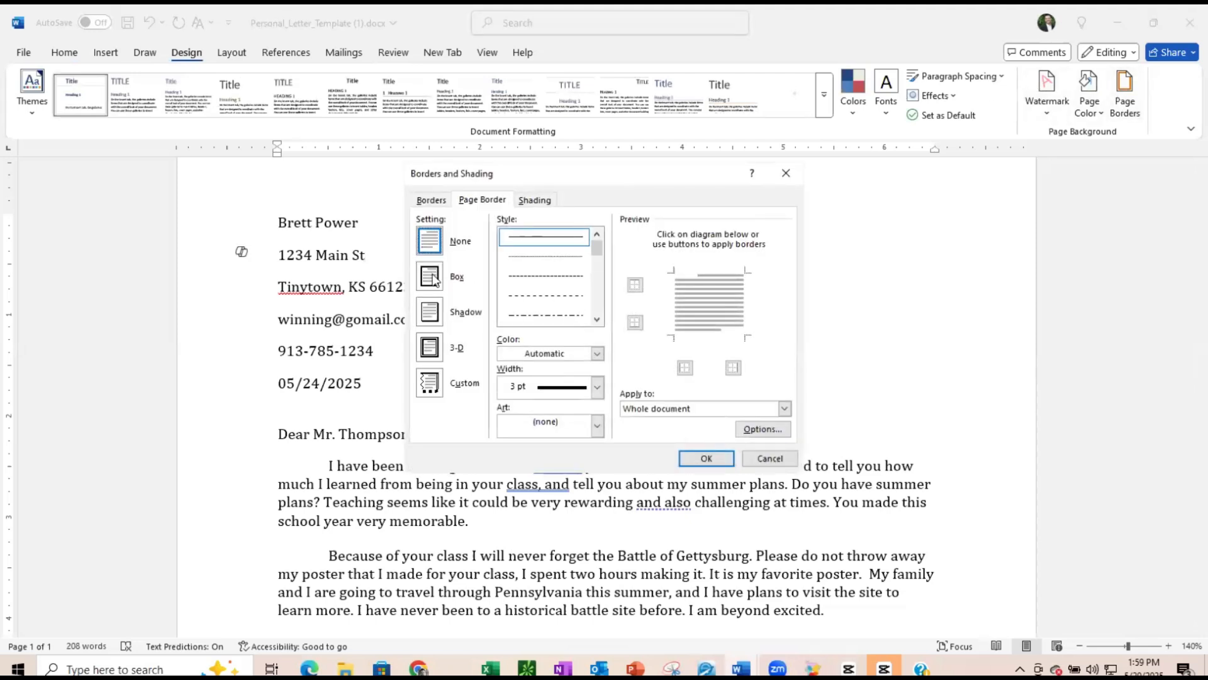
click(433, 365)
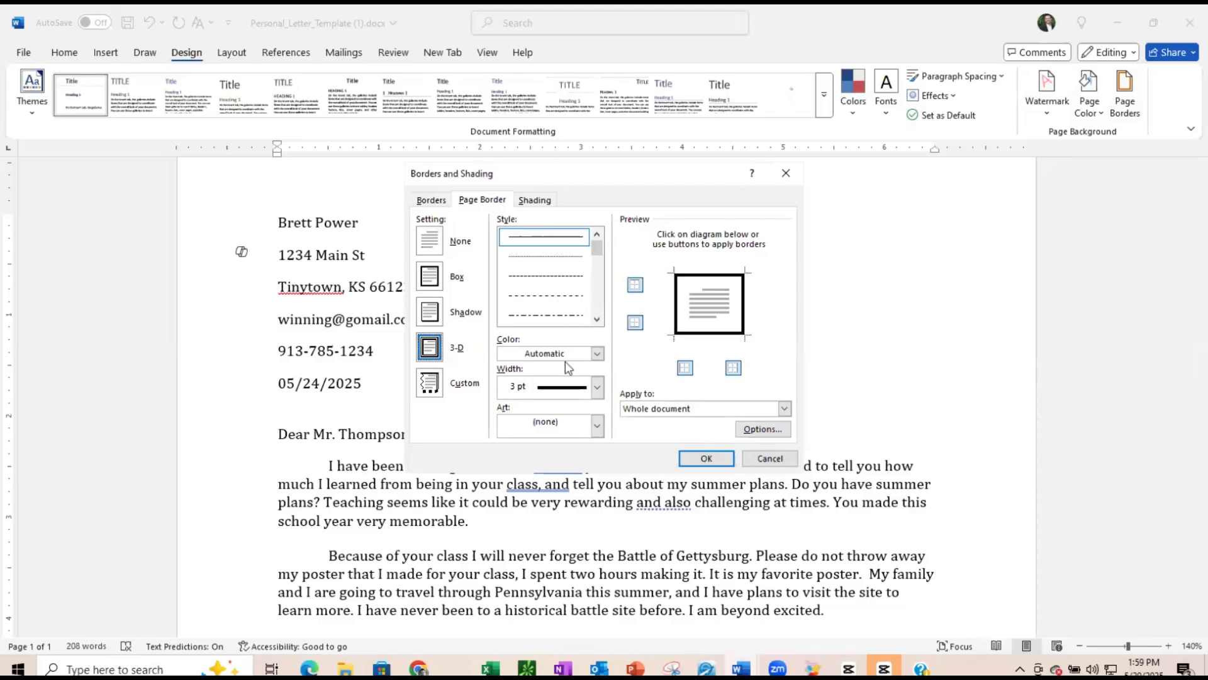
click(597, 387)
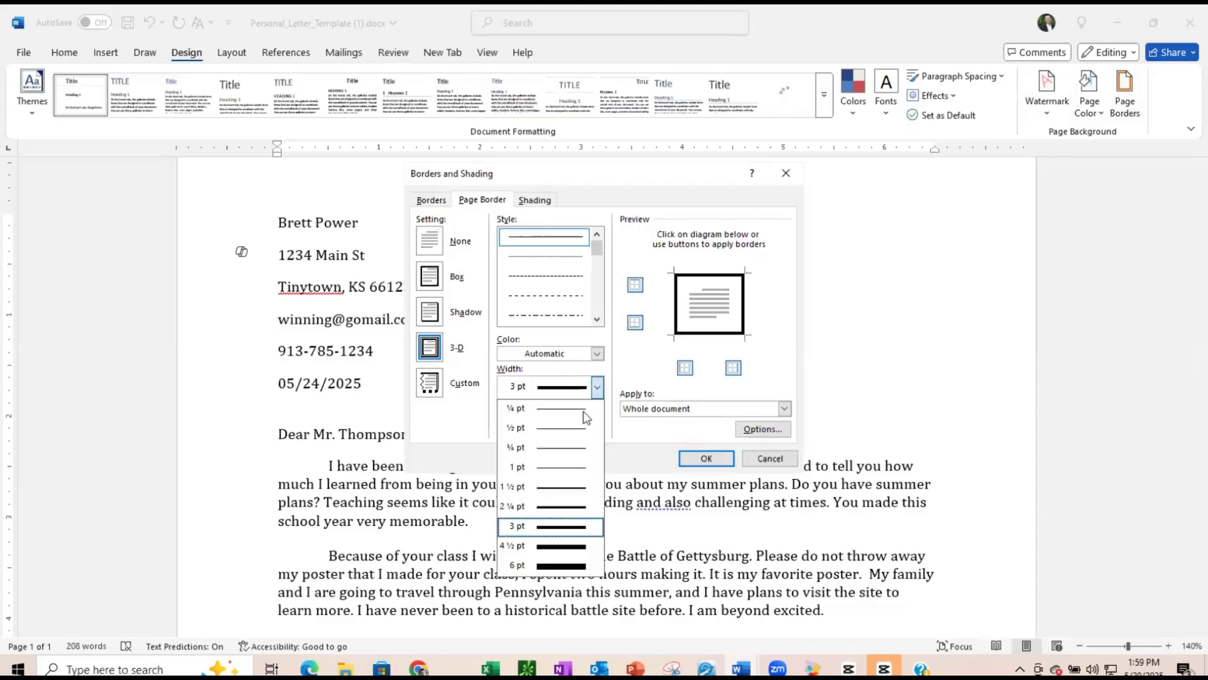
click(558, 502)
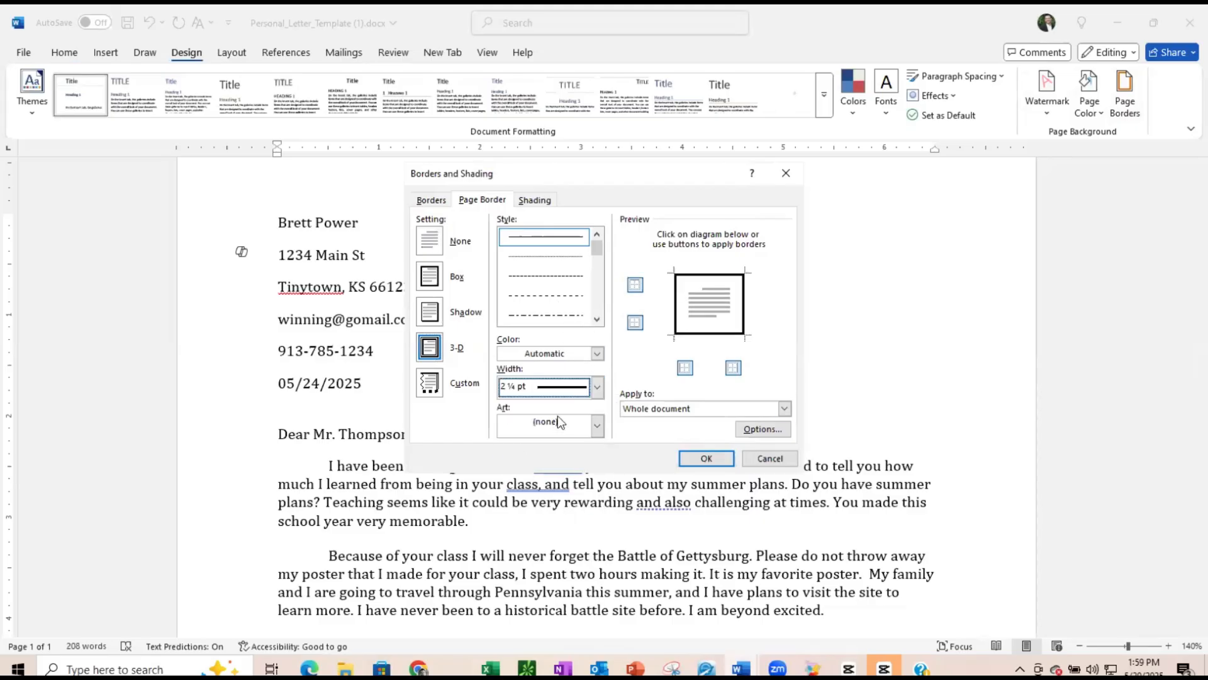
click(705, 459)
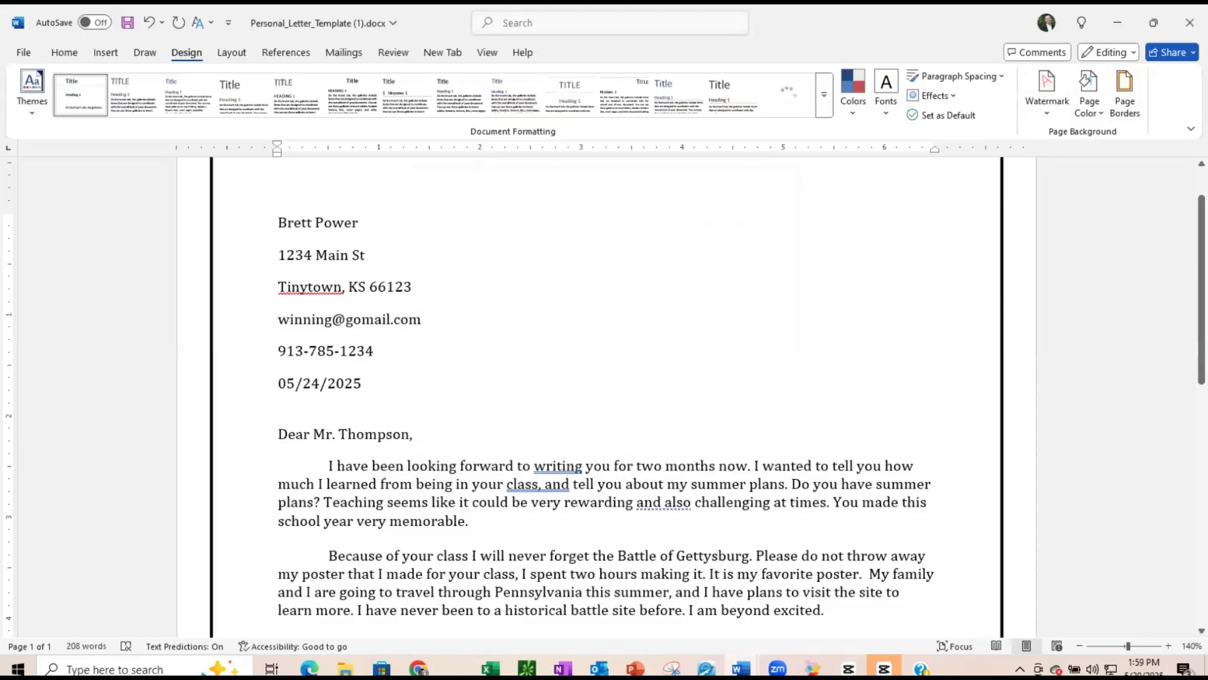
- Insert an online goldfish picture on the blank line below 'Sincerely,'
click(1080, 646)
click(1080, 646)
click(1080, 646)
click(1080, 646)
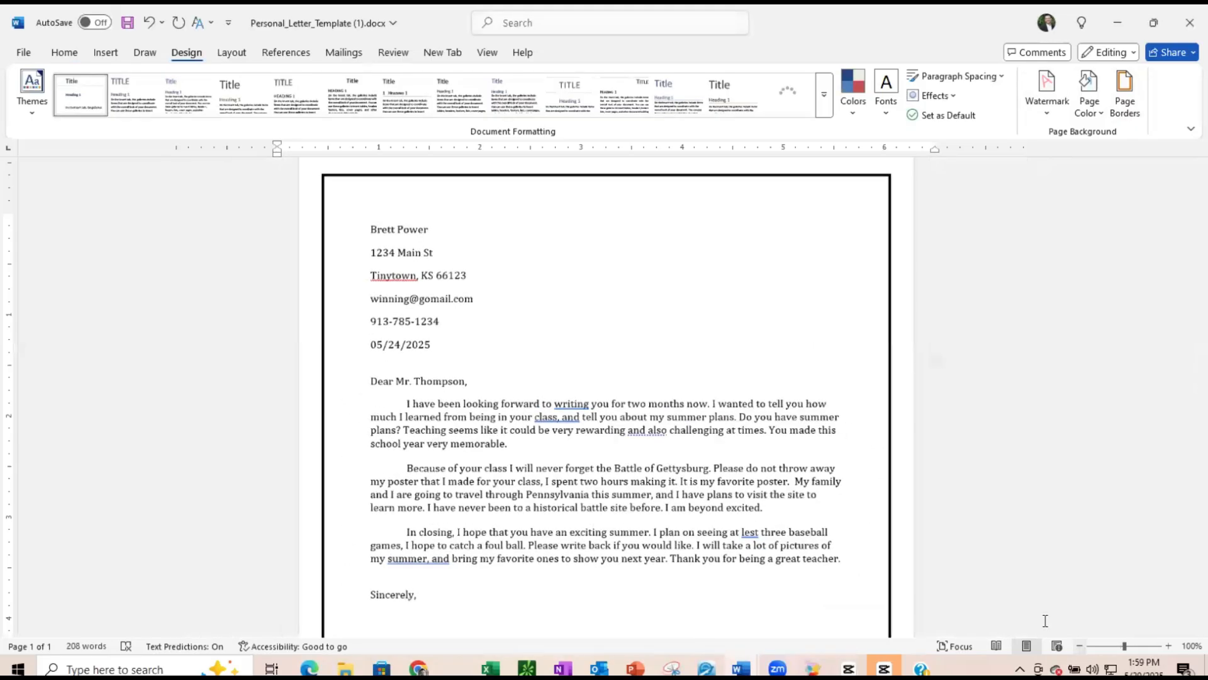
scroll(569, 479, down, 3)
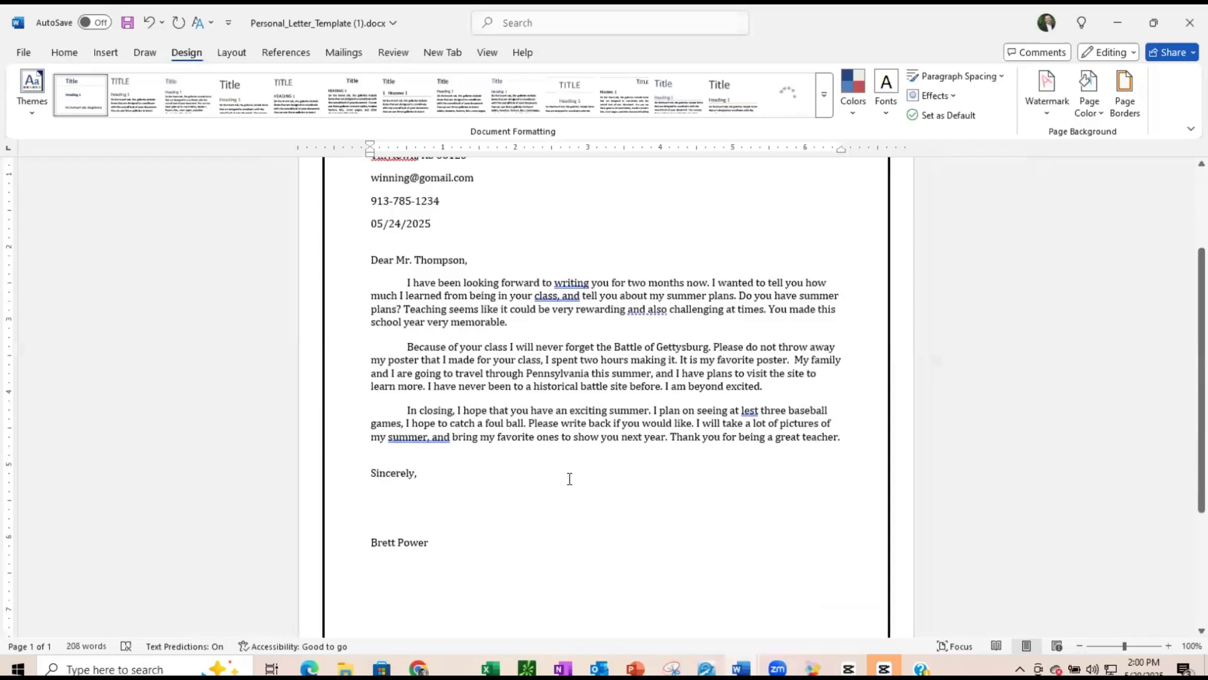
click(588, 504)
double_click(580, 509)
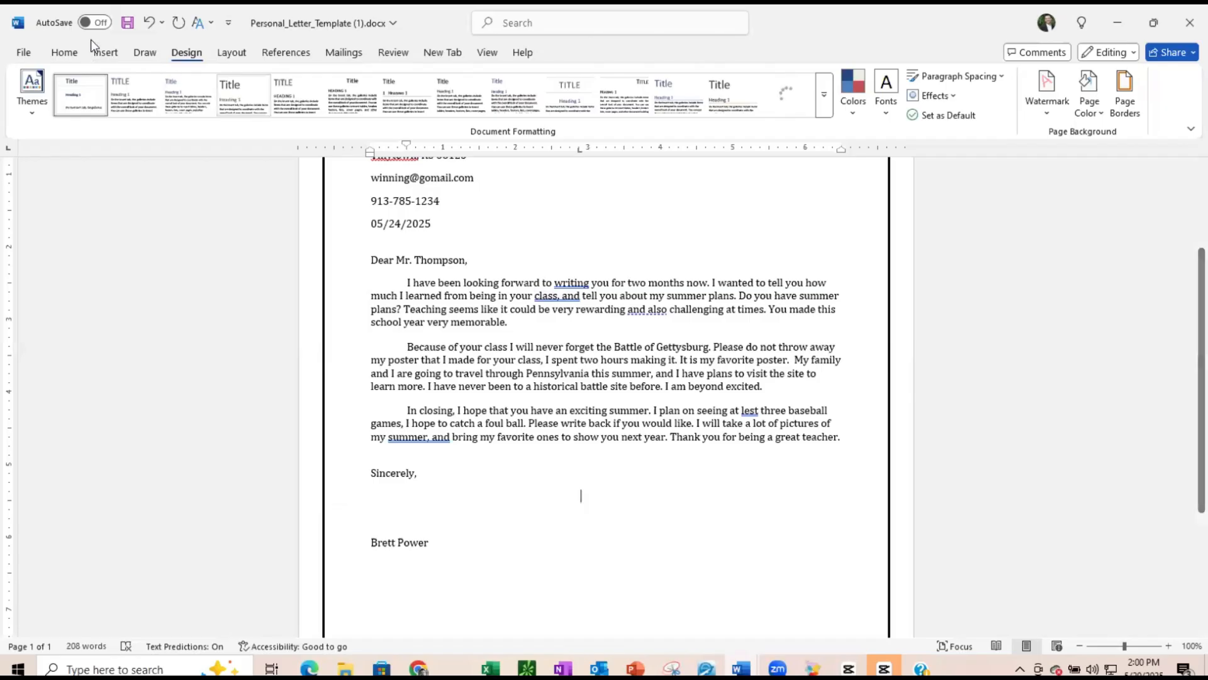
click(107, 53)
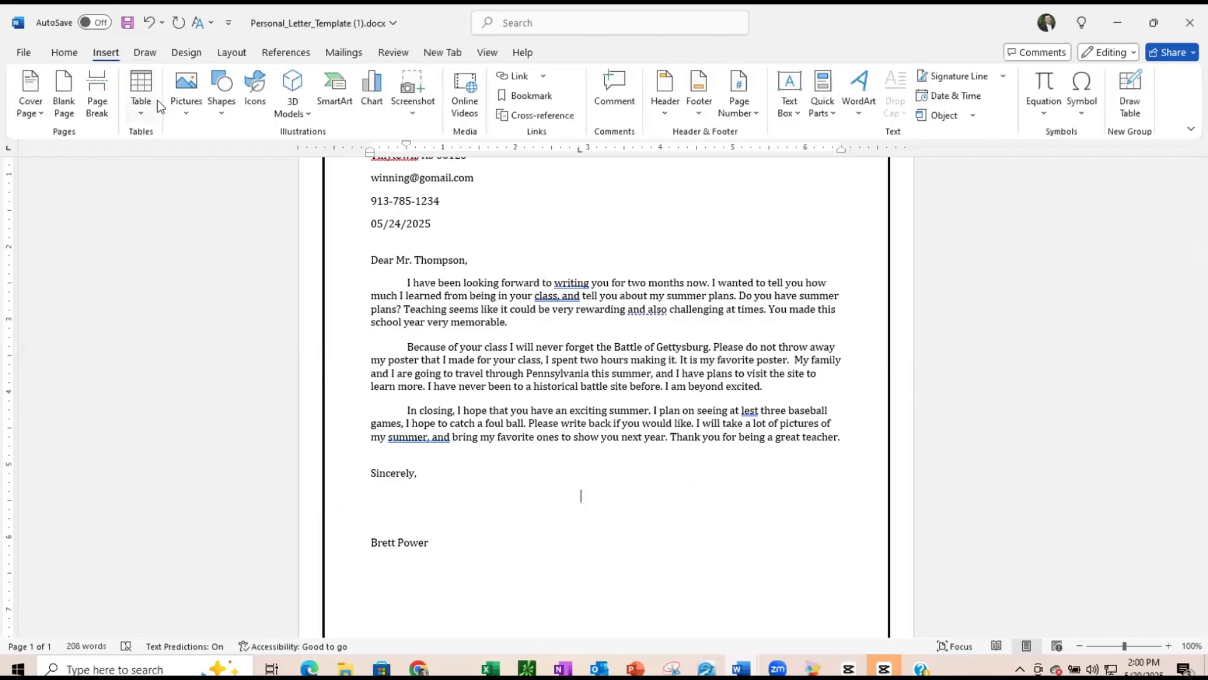
click(186, 117)
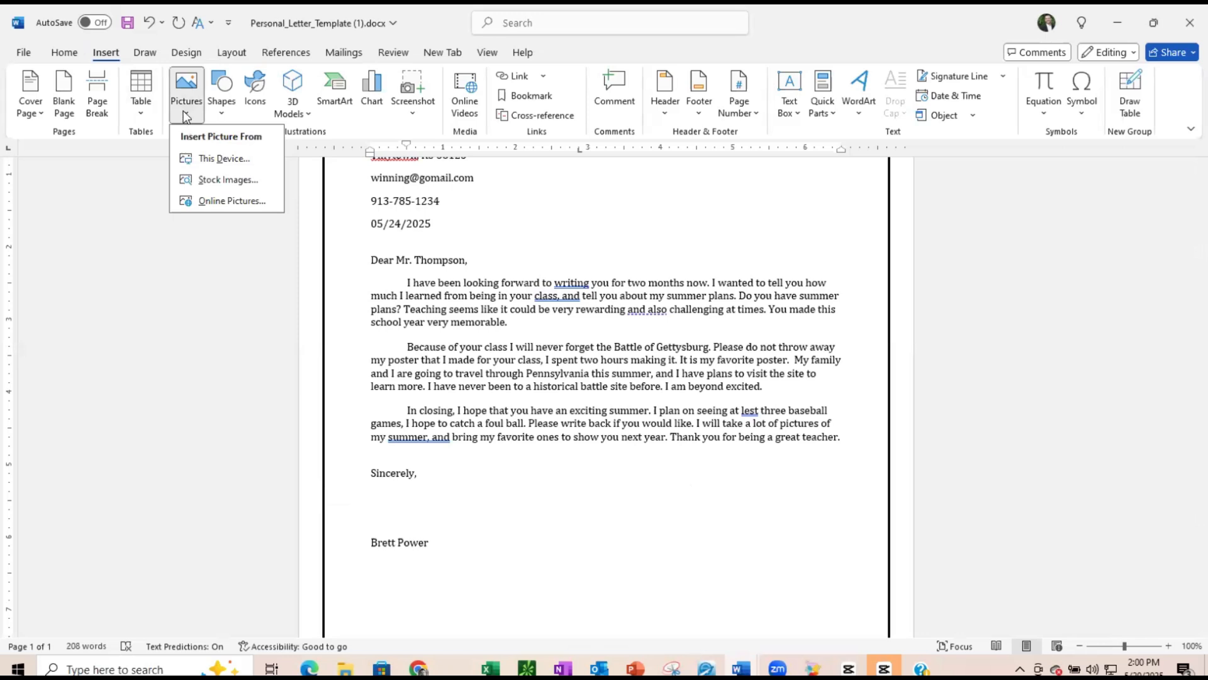
click(198, 202)
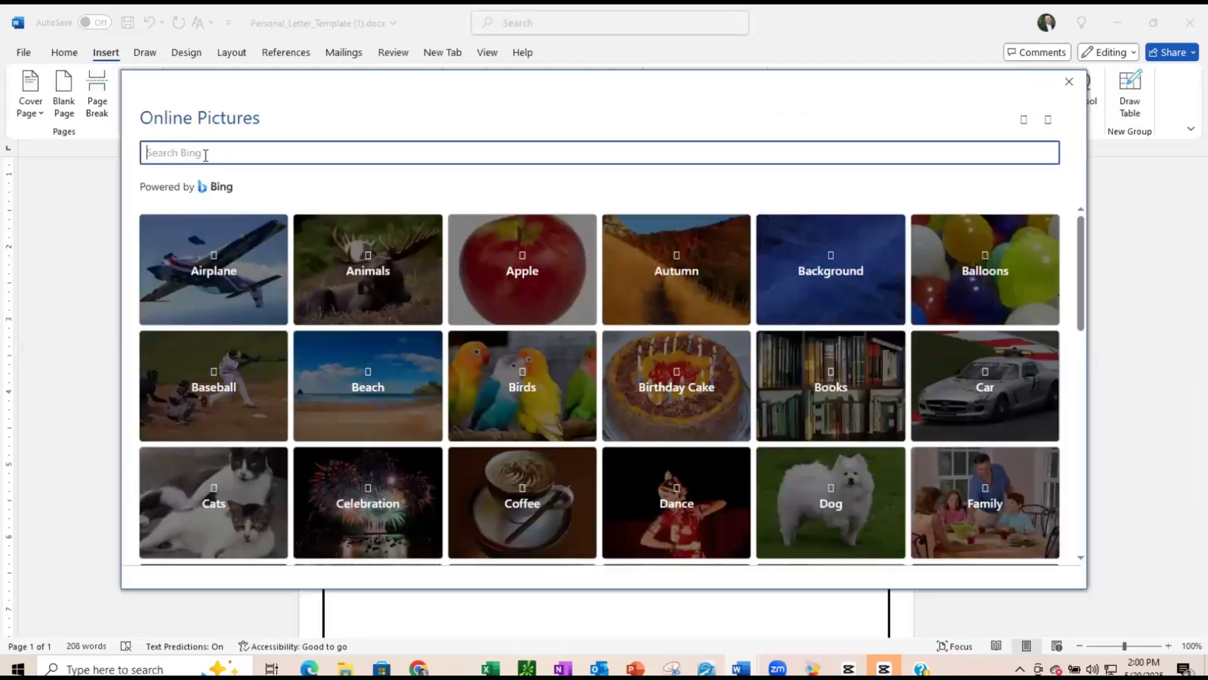
text(goldfish)
key(Return)
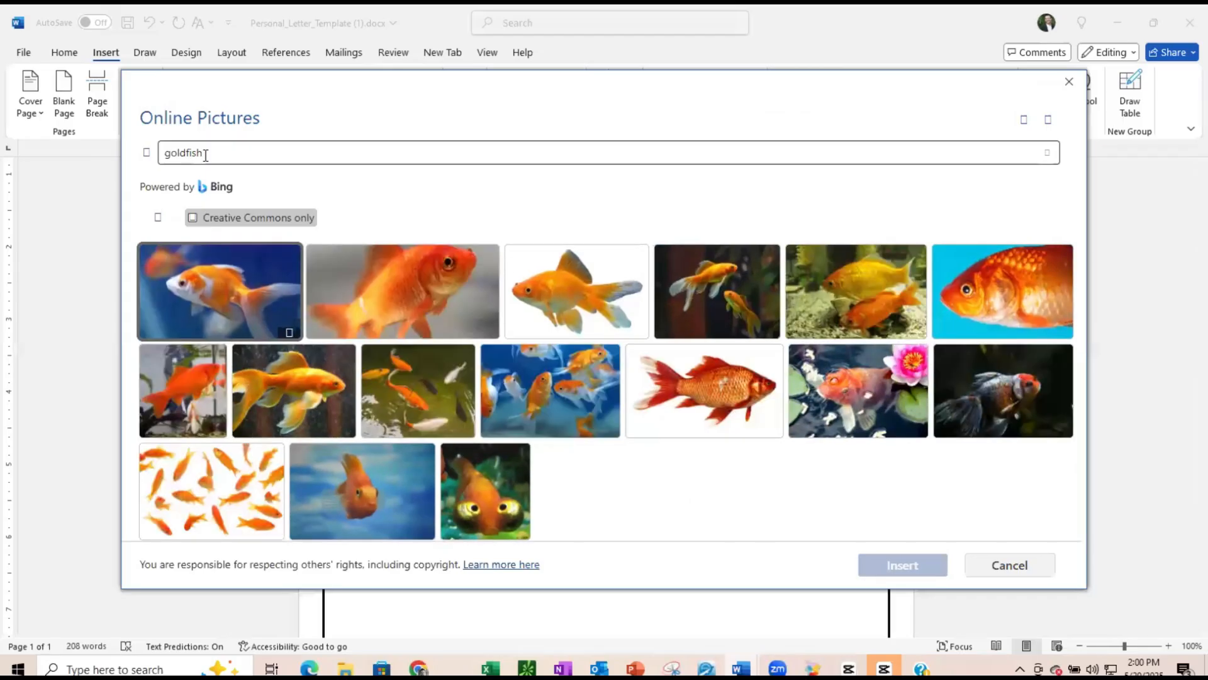
click(396, 279)
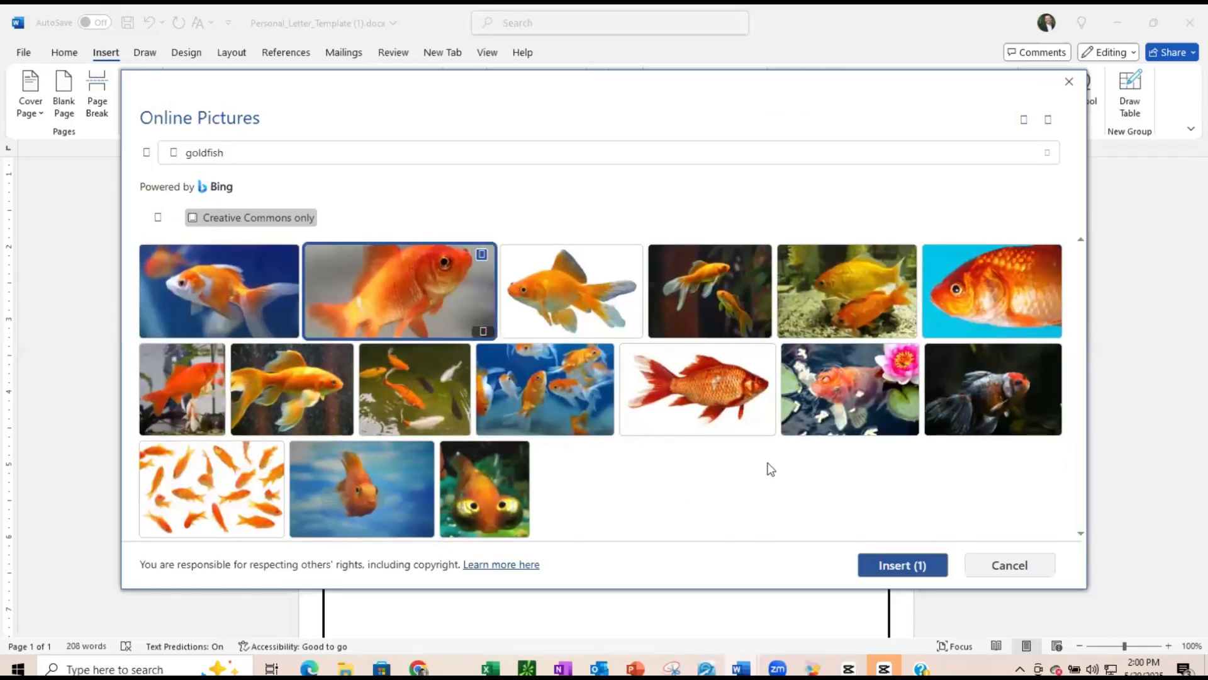
click(893, 565)
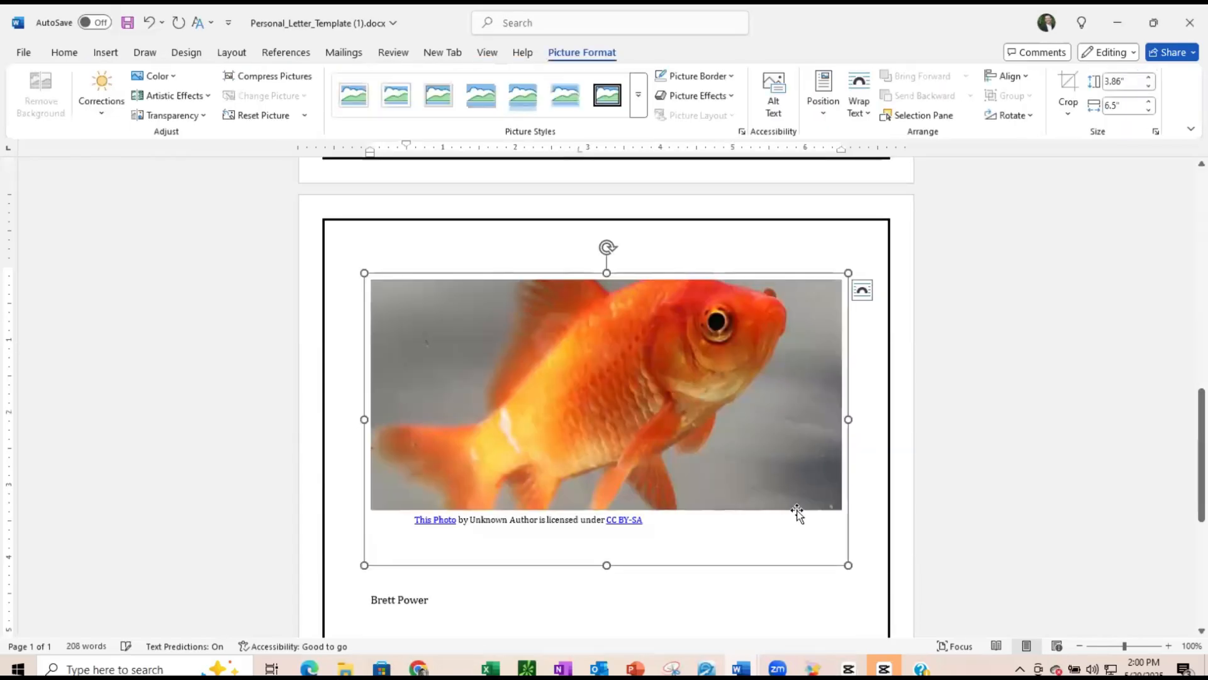
- Resize the goldfish picture to about 1.38" high by 2.16" wide
drag(849, 564, 526, 350)
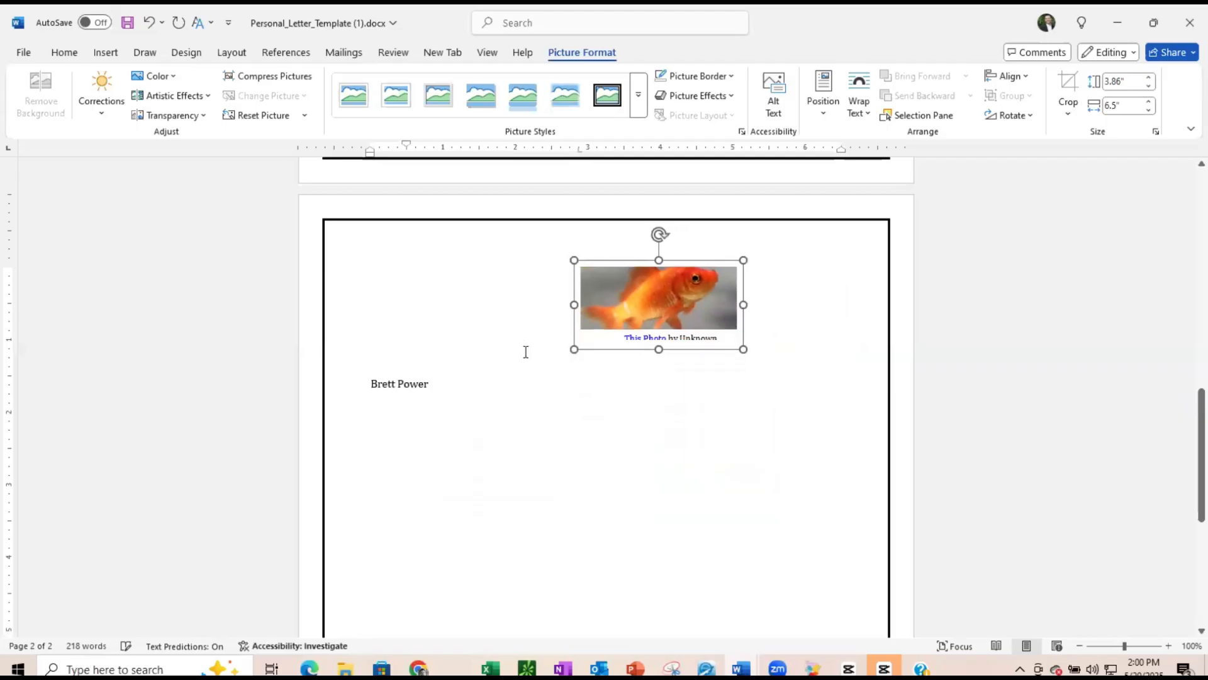
drag(659, 369, 659, 391)
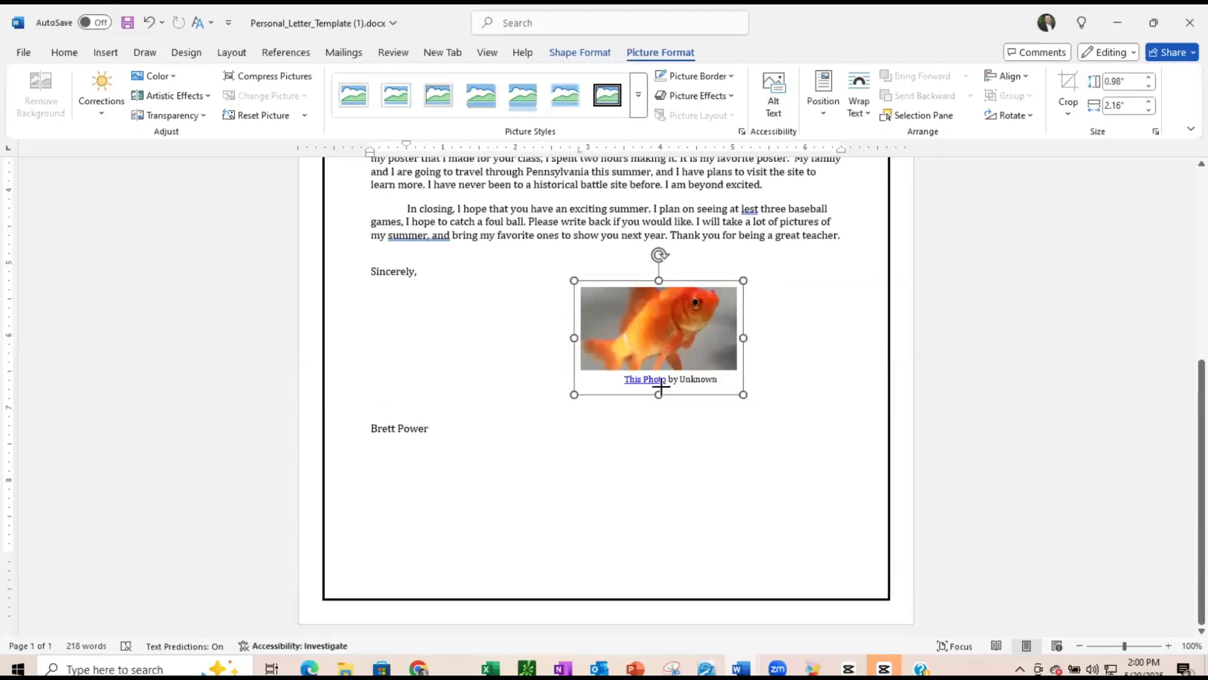
- Set the picture's text wrapping to In Front of Text
click(755, 299)
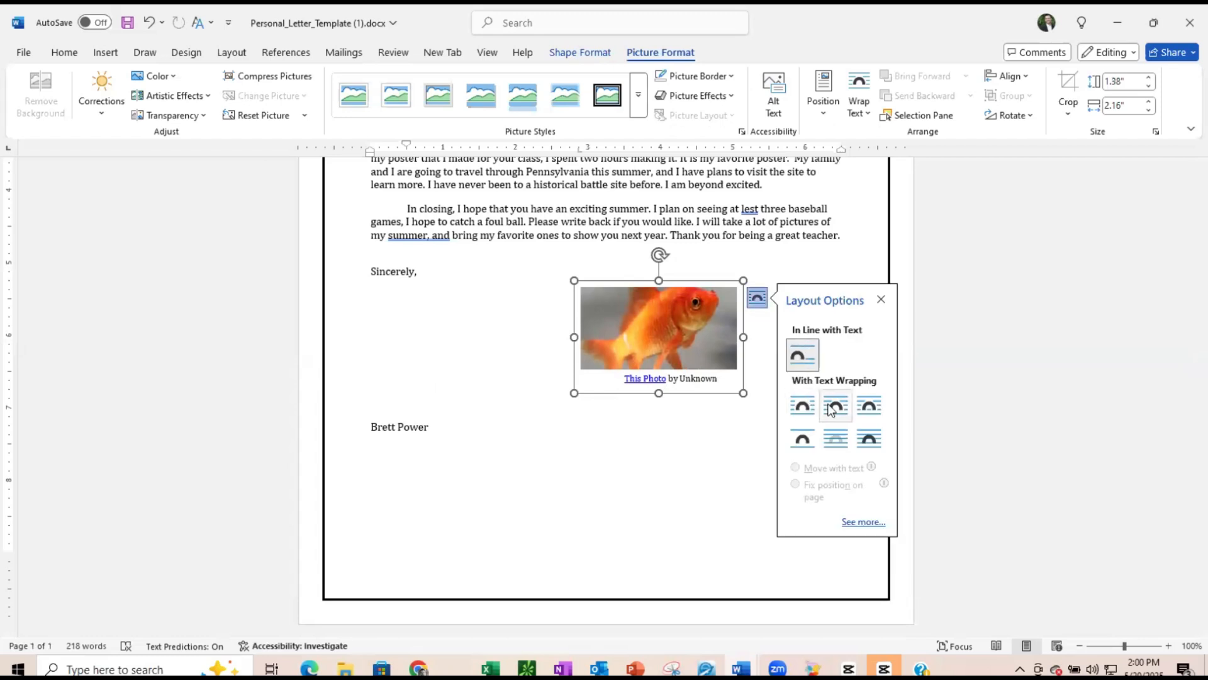
click(870, 439)
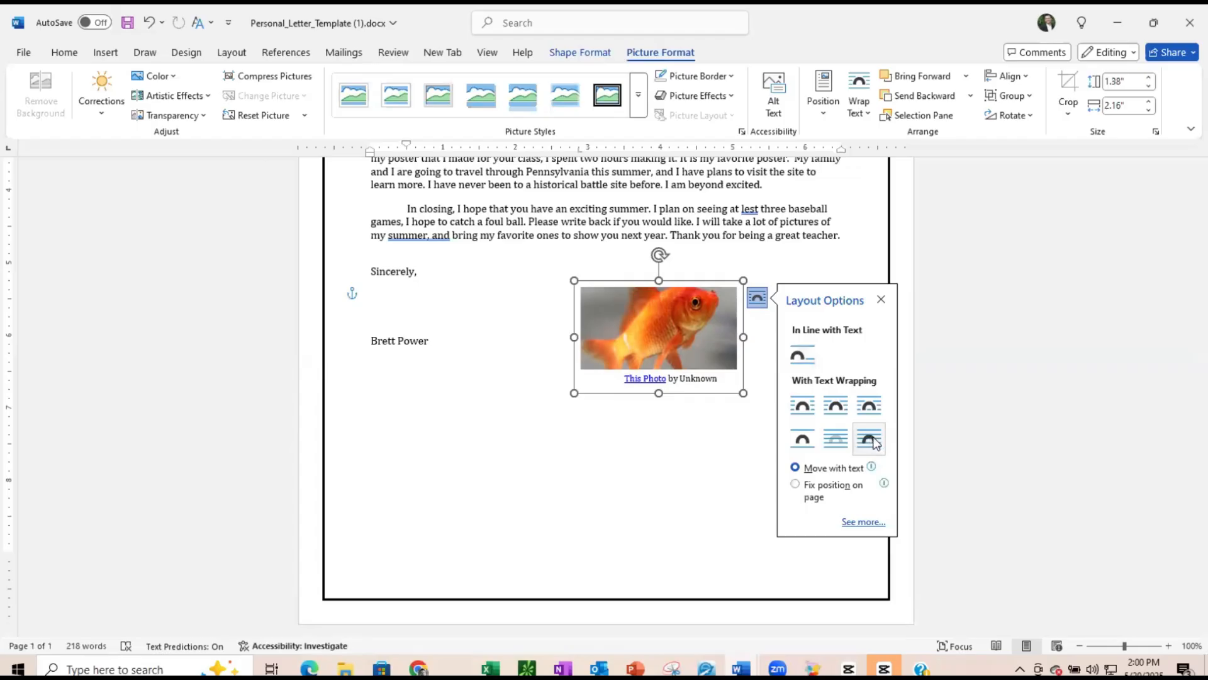
click(710, 421)
click(703, 330)
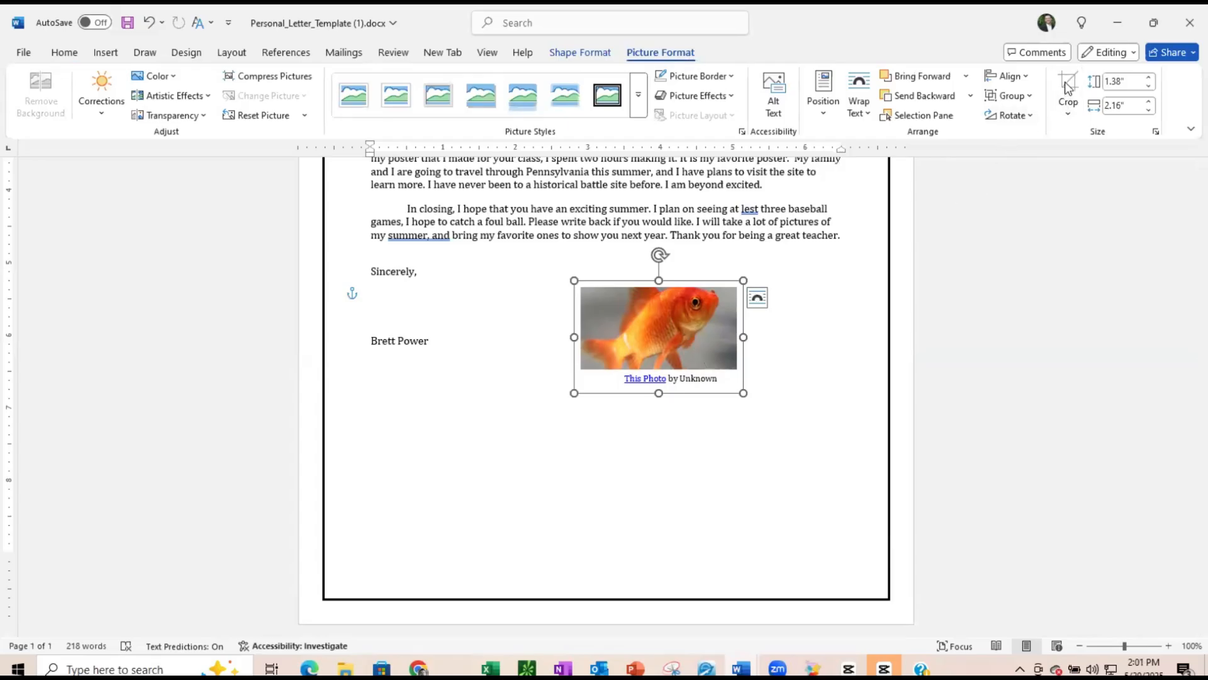
click(1071, 113)
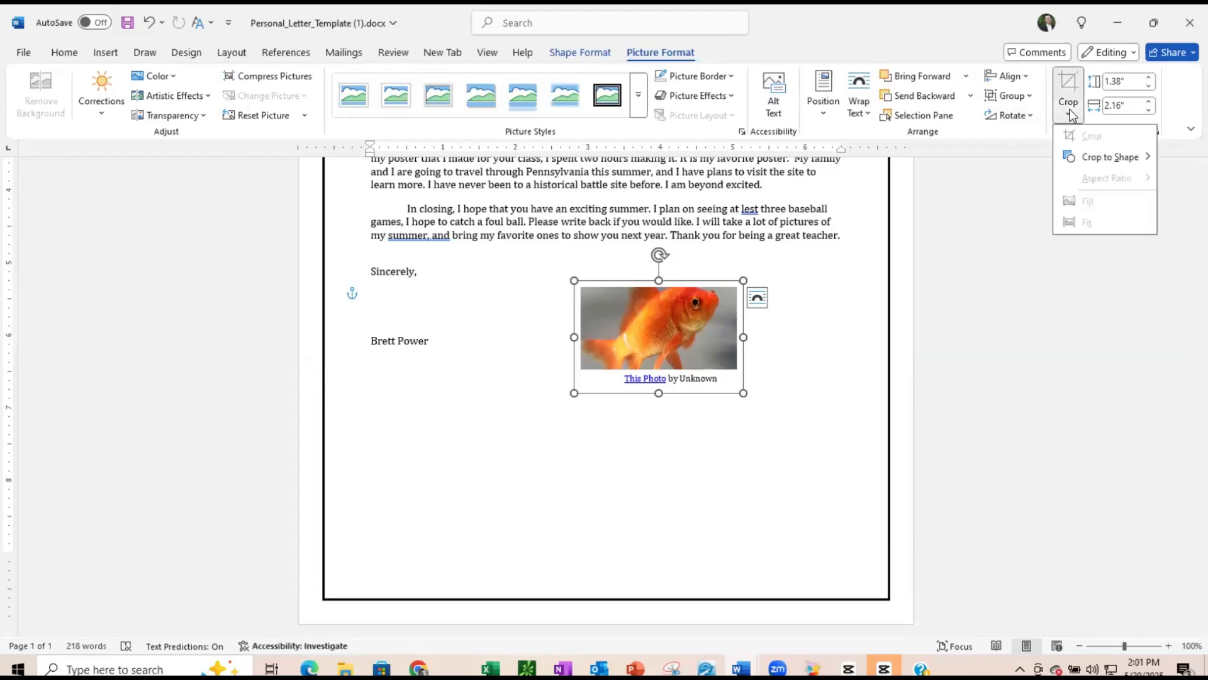
click(1072, 116)
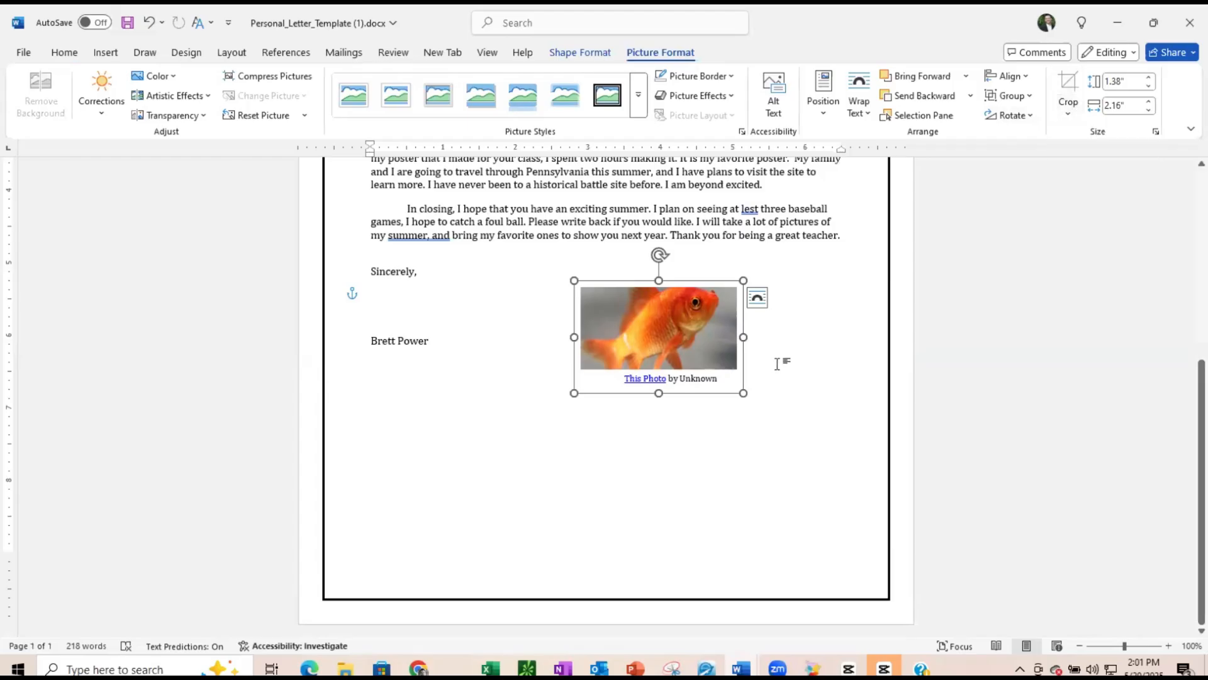
click(782, 362)
click(670, 322)
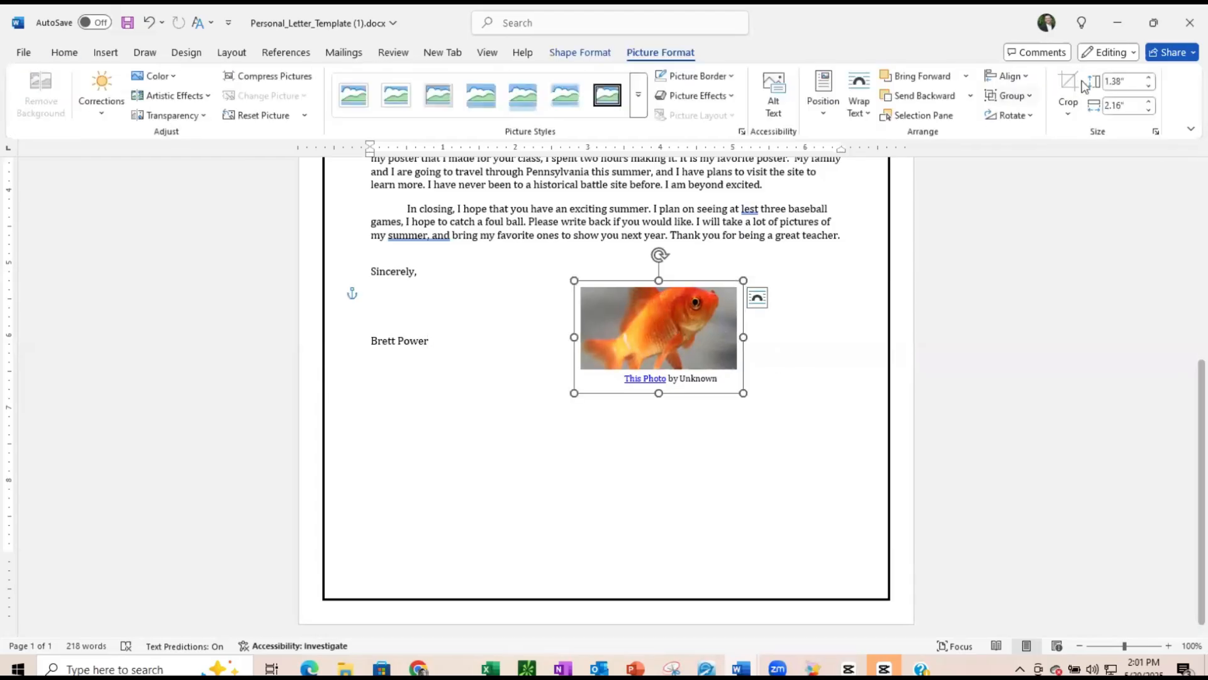
- Move the goldfish photo up beside the closing and delete its attribution caption text
click(676, 343)
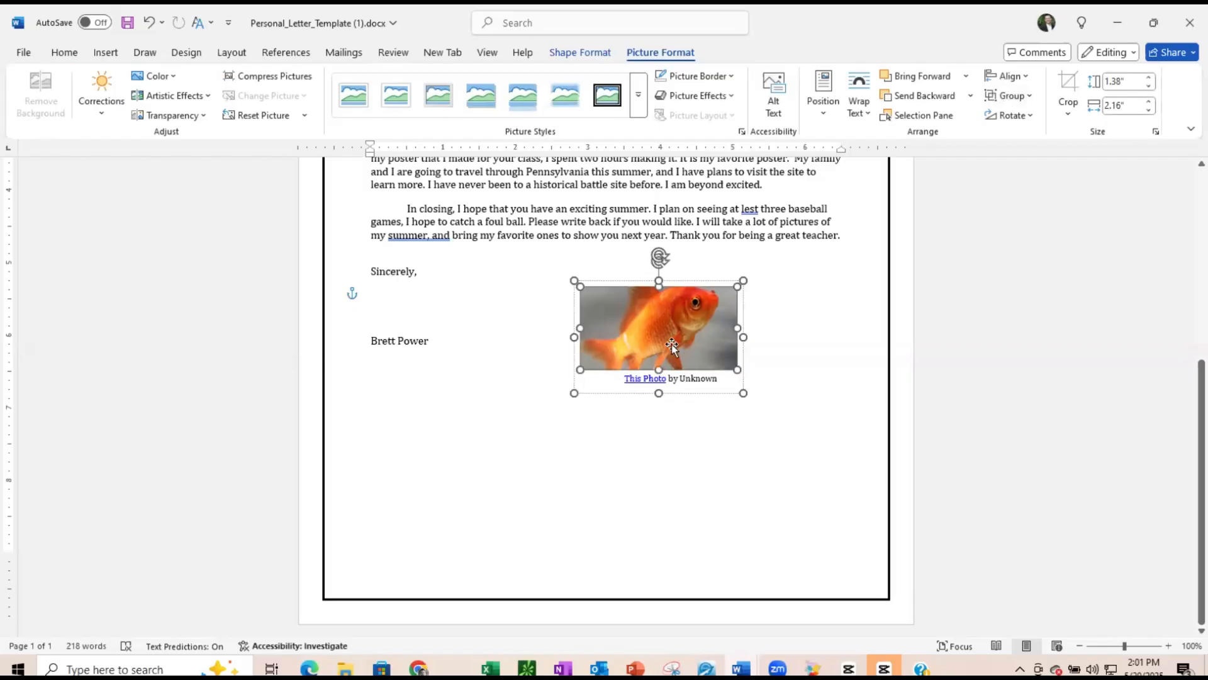
drag(700, 339, 659, 321)
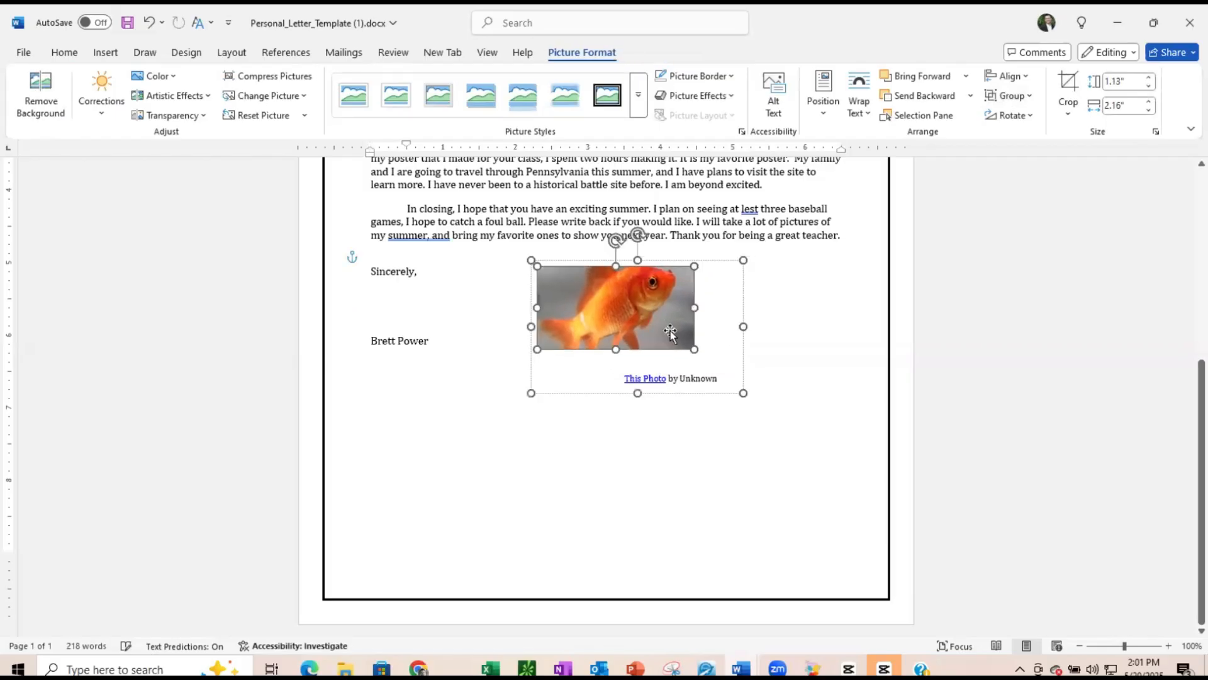
click(721, 378)
drag(724, 376, 622, 385)
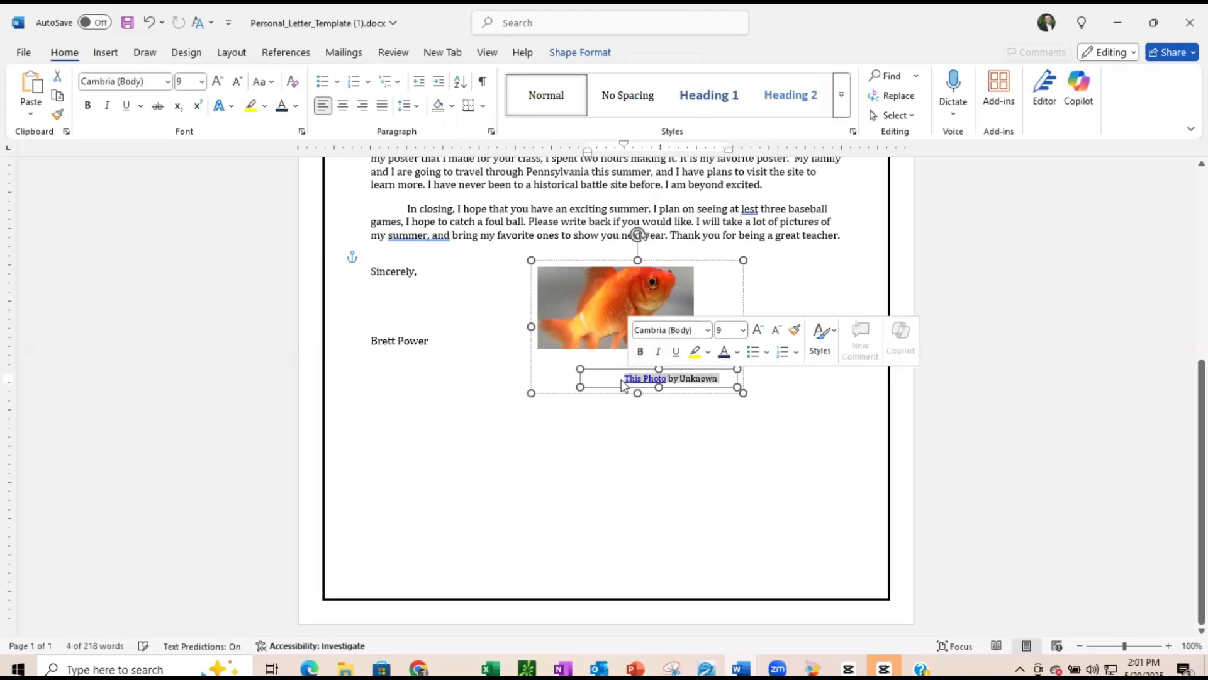
key(Delete)
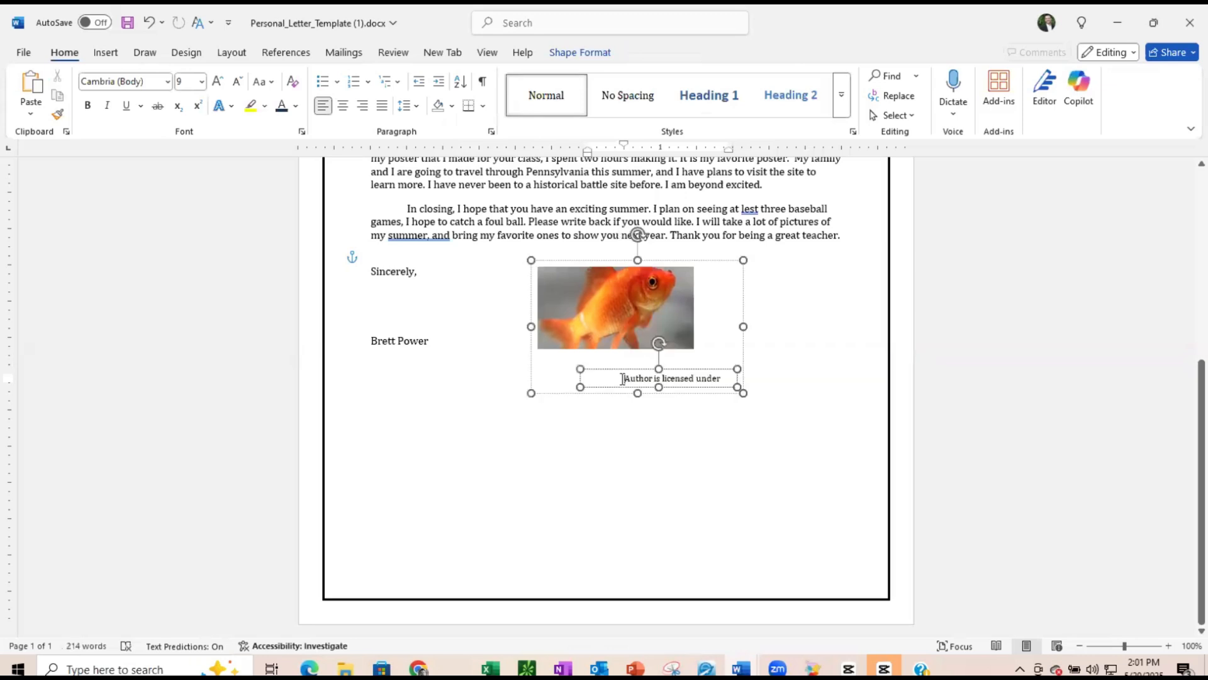
click(645, 369)
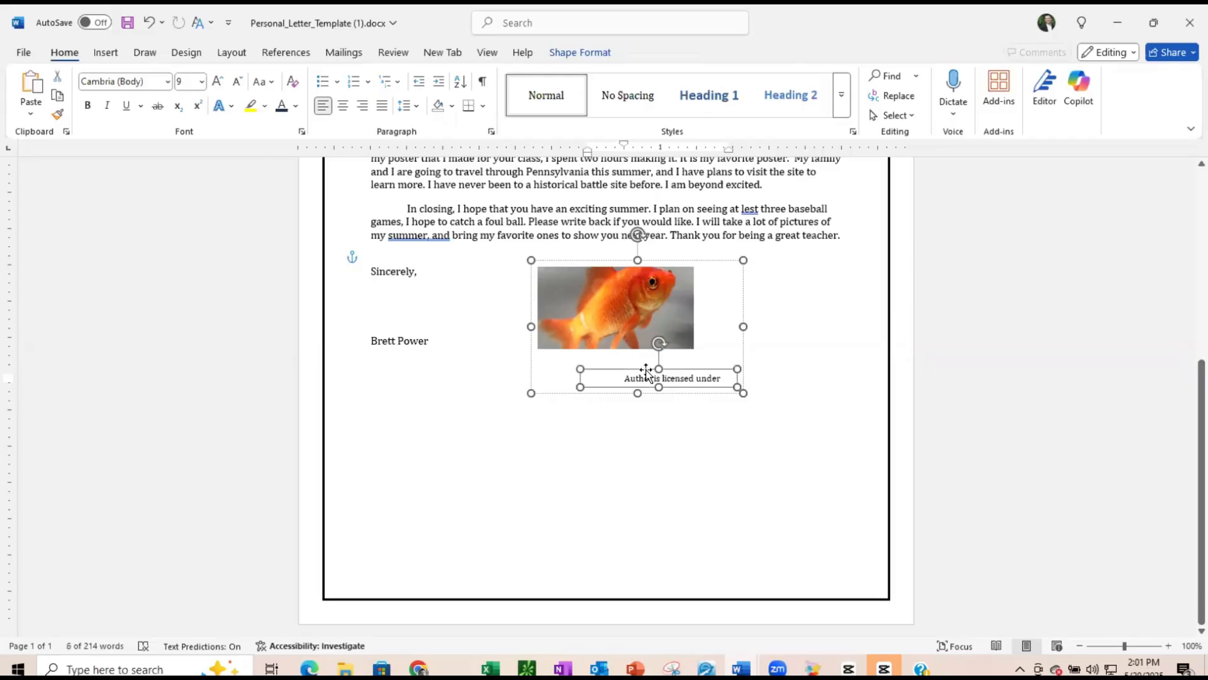
key(Delete)
click(645, 373)
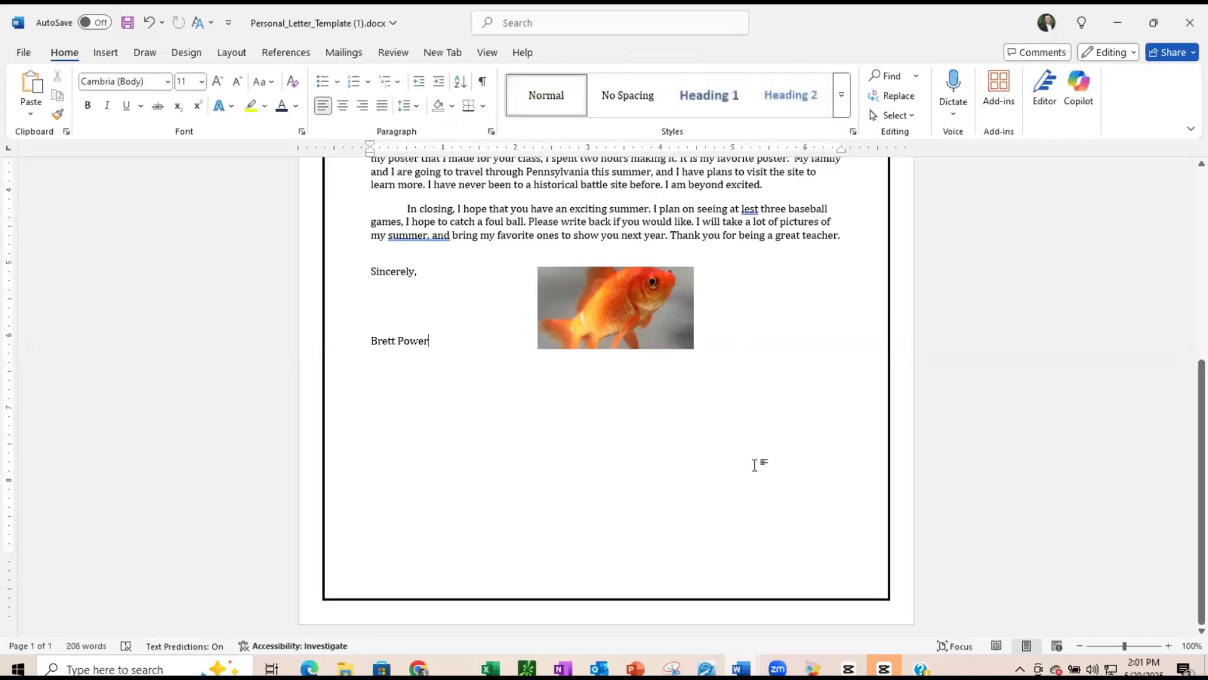
scroll(752, 459, up, 1)
scroll(751, 459, up, 6)
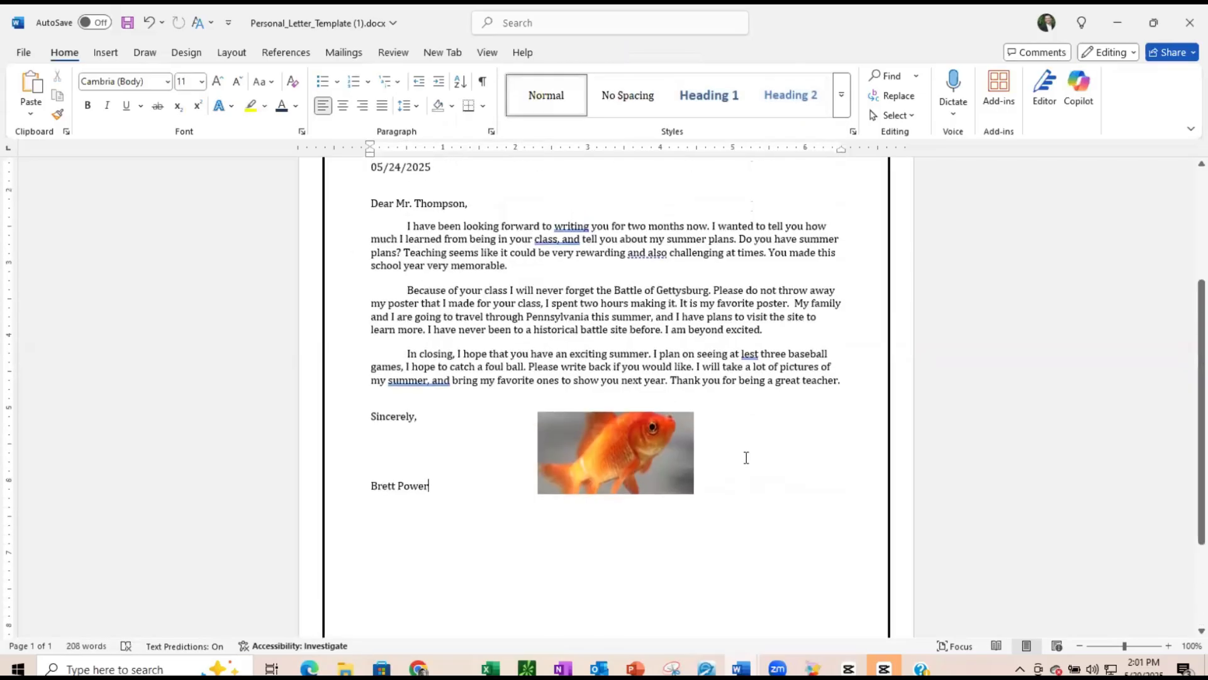